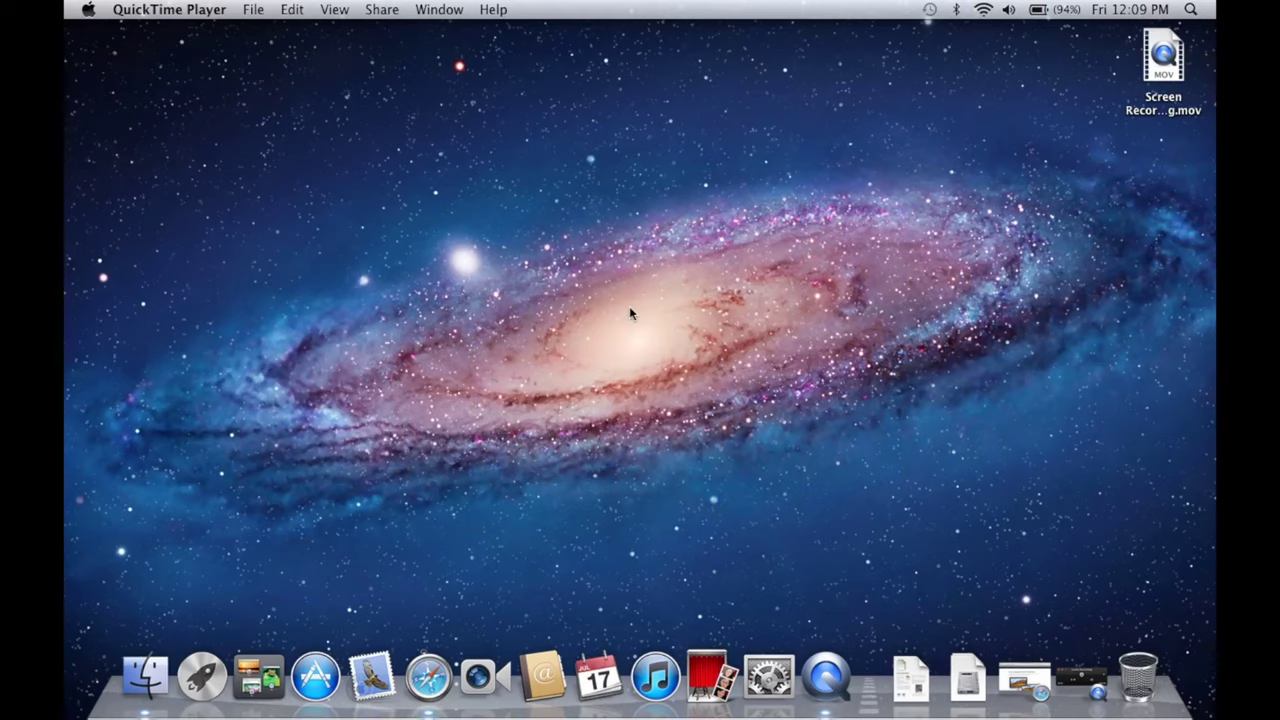
Restore the minimized Safari window with Apple's 'How to upgrade to macOS High Sierra' article.
{"action": "left_click", "coordinate": [1023, 680]}
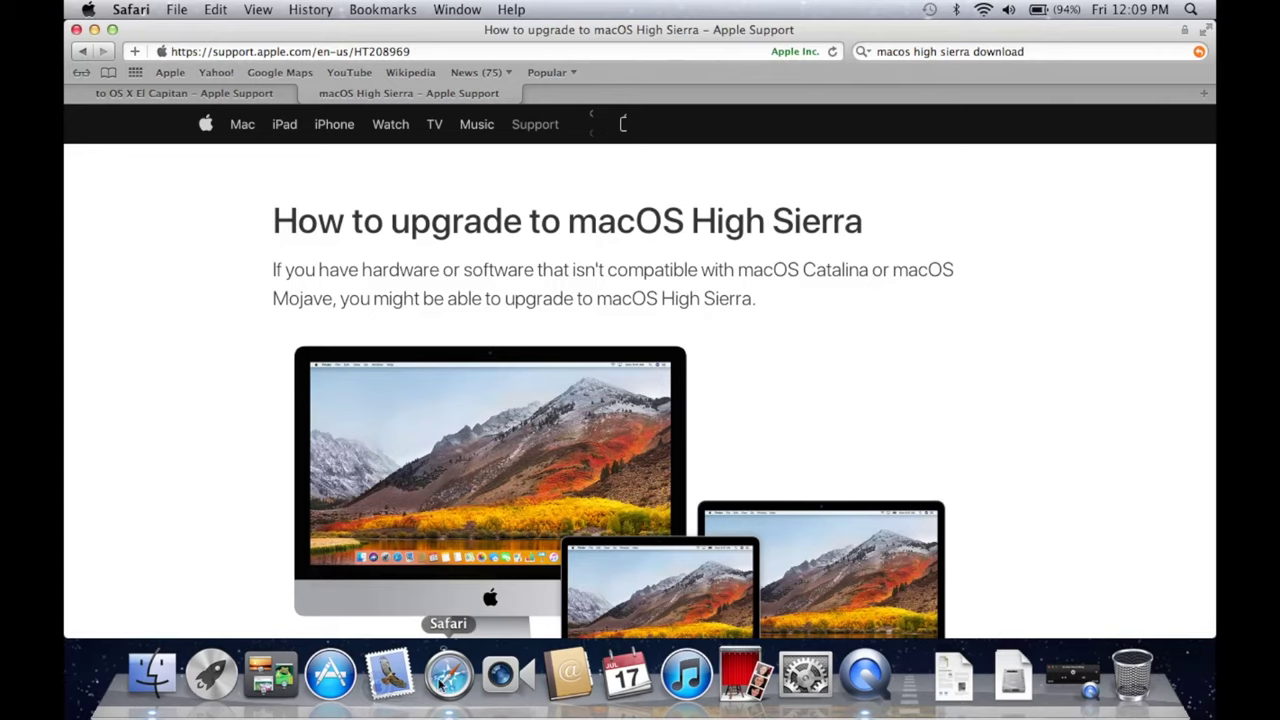
Search the App Store for 'macos high sierra', find no results, and hide the App Store.
{"action": "left_click", "coordinate": [330, 672]}
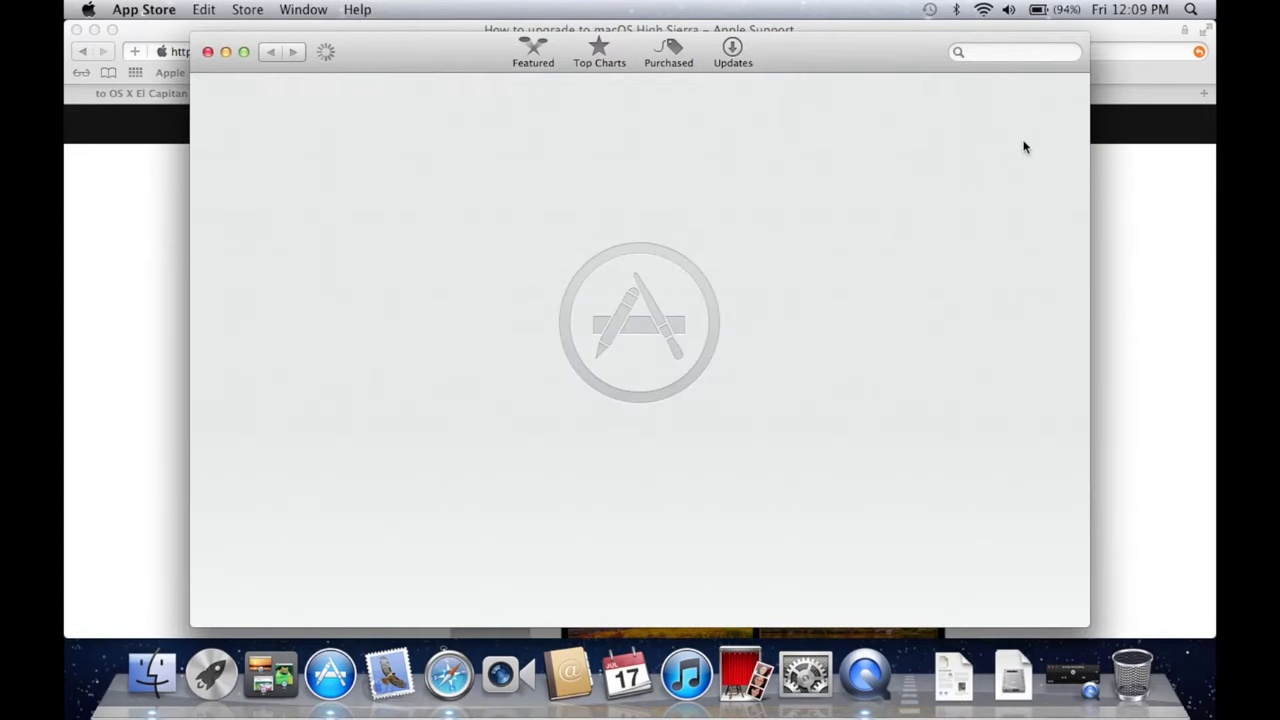
{"action": "left_click", "coordinate": [1000, 52]}
{"action": "type", "text": "mac"}
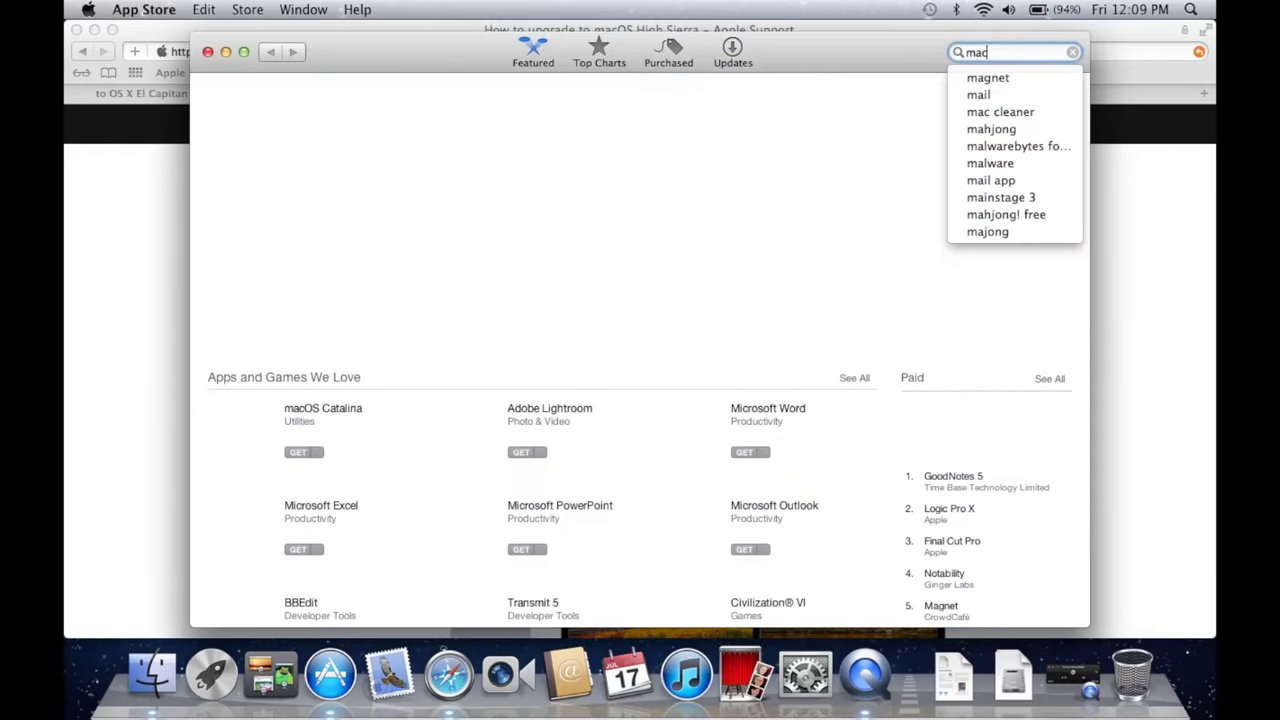
{"action": "type", "text": "os hi"}
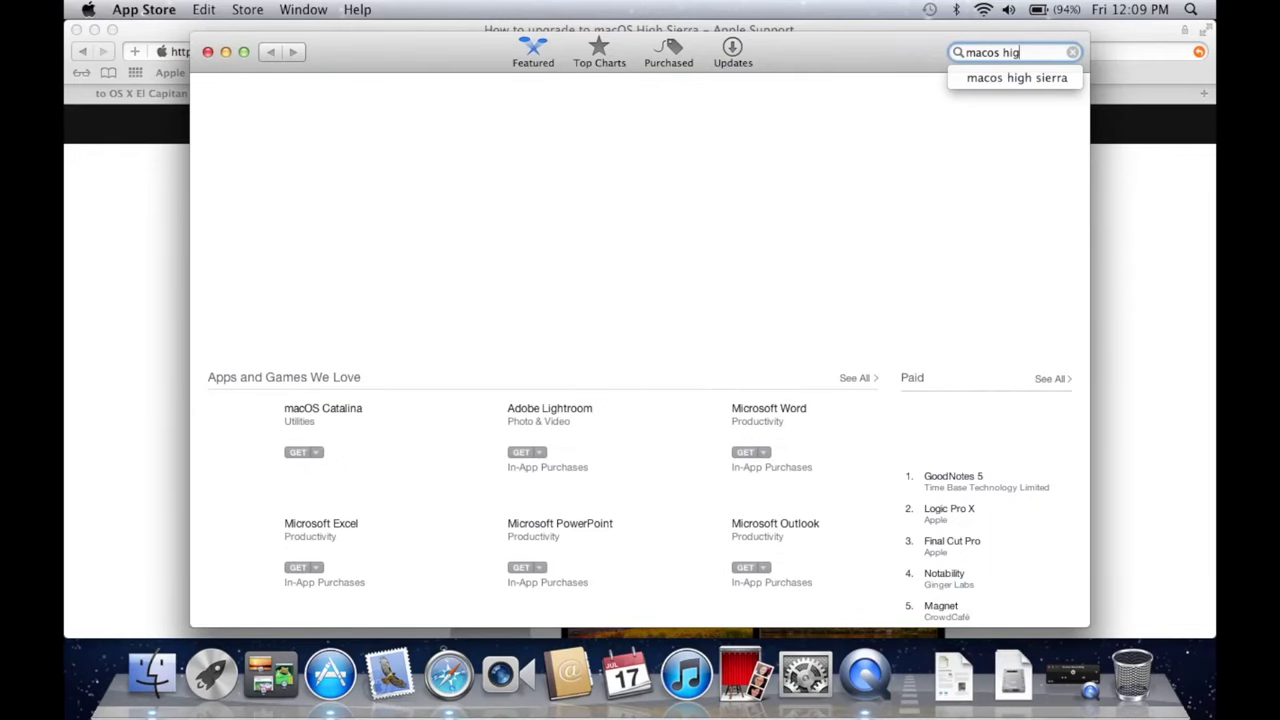
{"action": "type", "text": "g"}
{"action": "key", "text": "Down"}
{"action": "key", "text": "Return"}
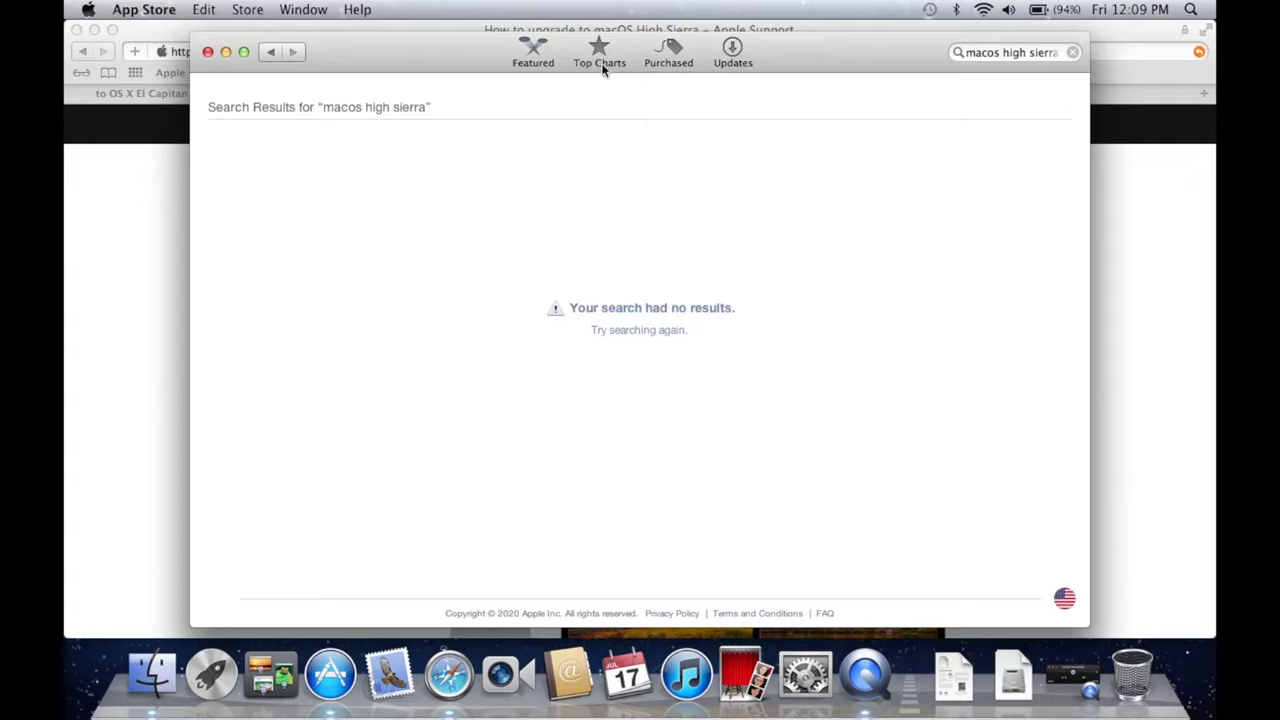
{"action": "left_click", "coordinate": [533, 62]}
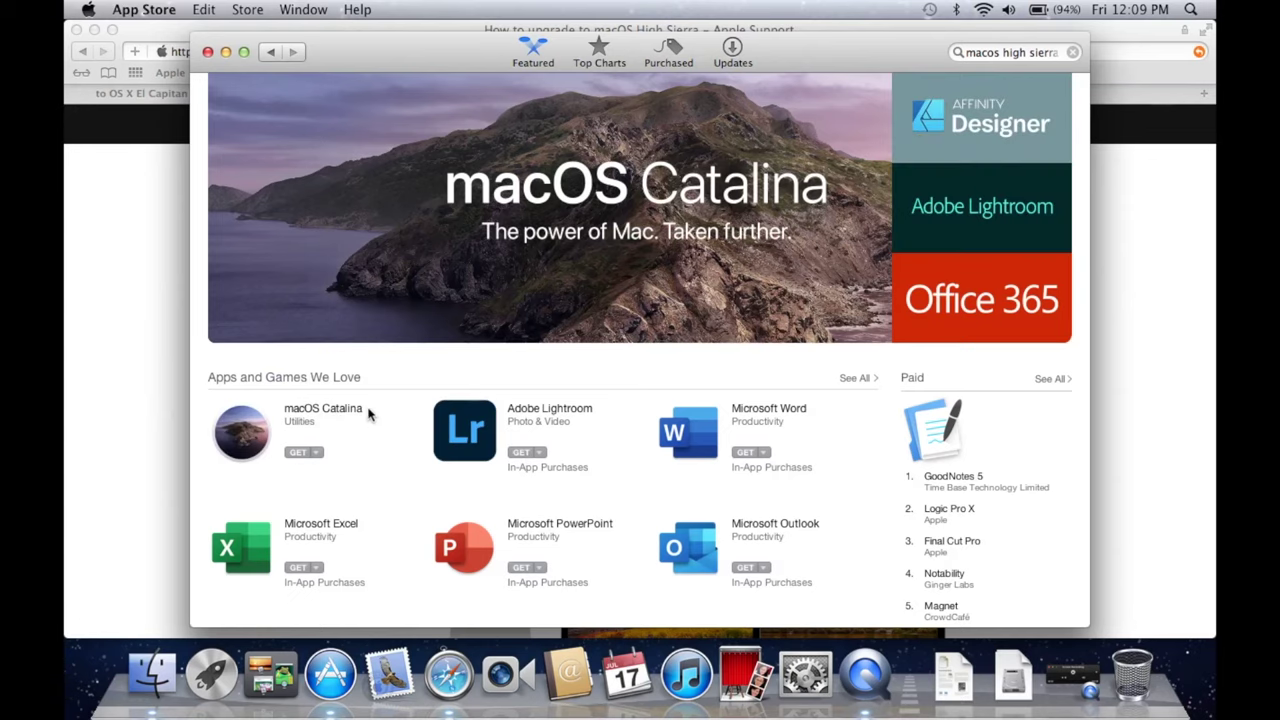
{"action": "key", "text": "super+q"}
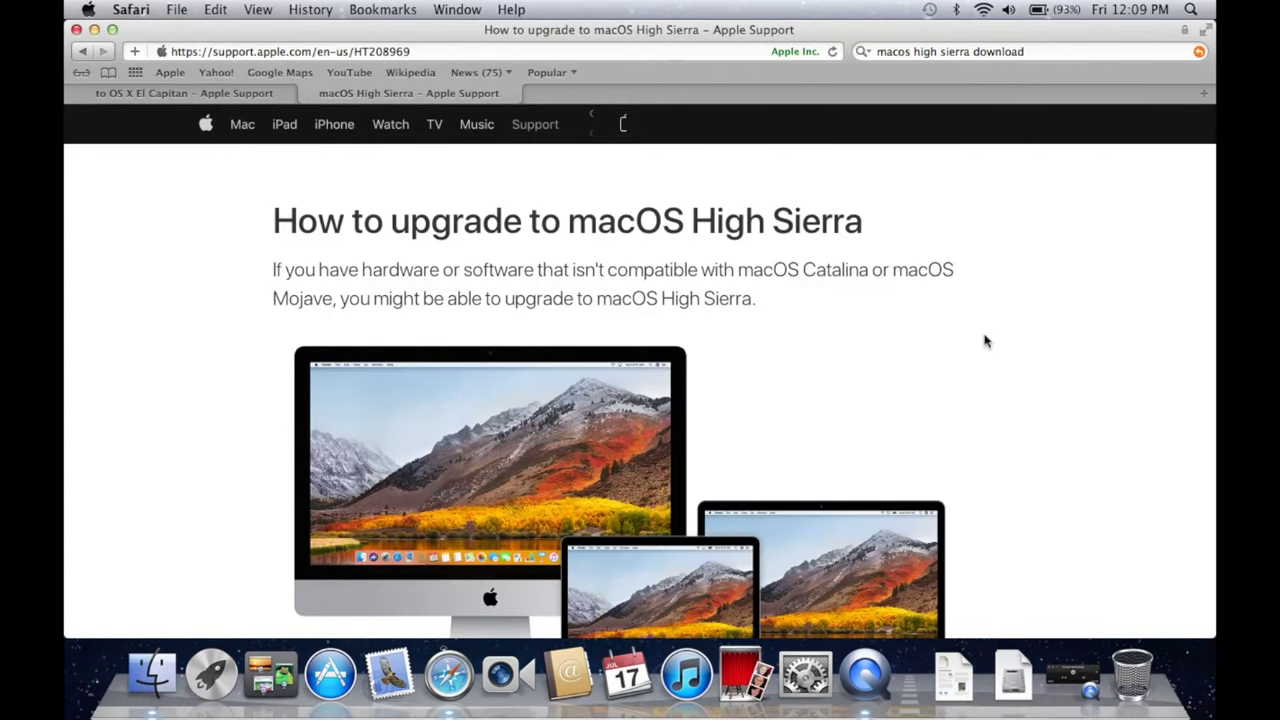
Scroll to step 4 of the article and follow its 'Get macOS High Sierra' store link.
{"action": "scroll", "coordinate": [849, 260], "scroll_direction": "down", "scroll_amount": 3}
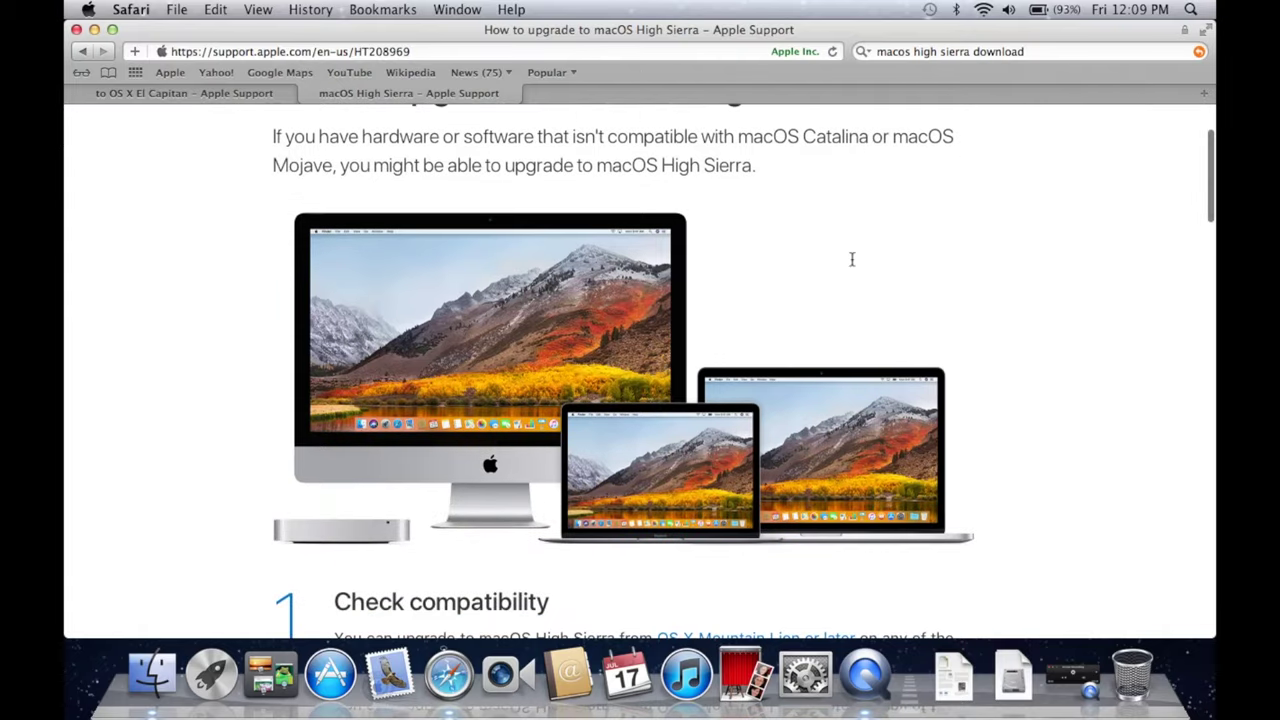
{"action": "scroll", "coordinate": [849, 260], "scroll_direction": "up", "scroll_amount": 3}
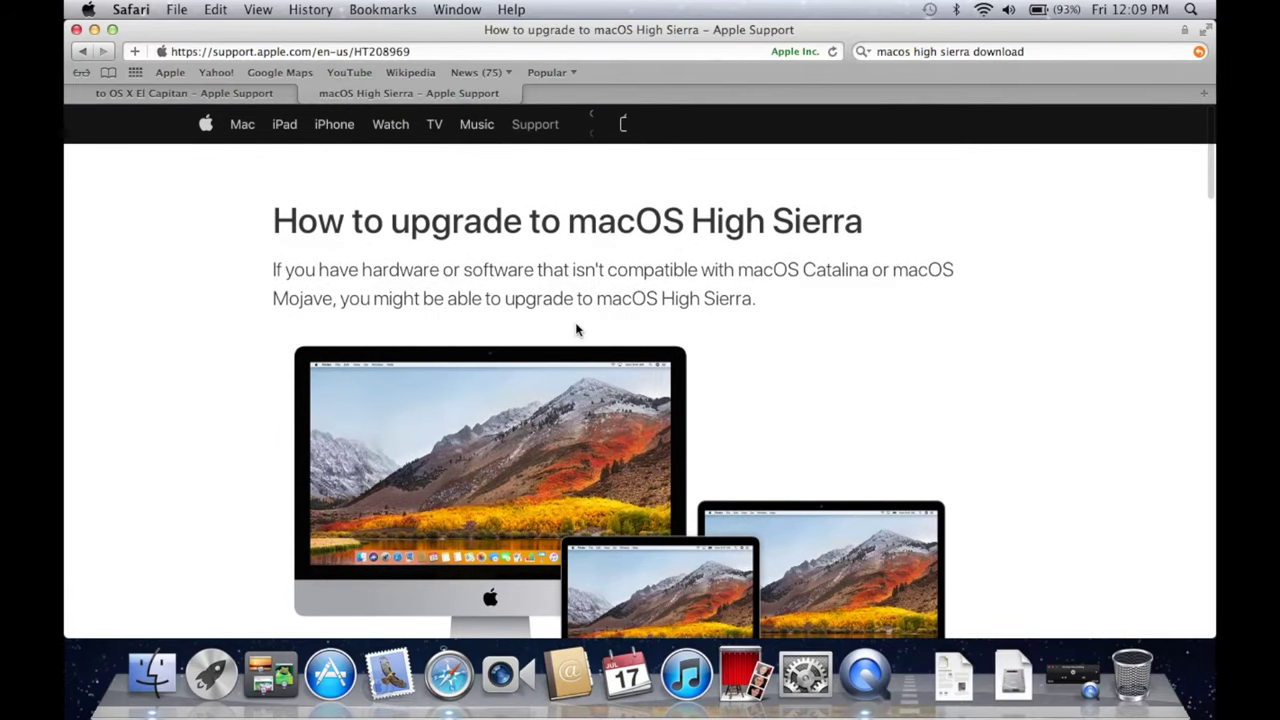
{"action": "scroll", "coordinate": [664, 322], "scroll_direction": "down", "scroll_amount": 10}
{"action": "scroll", "coordinate": [664, 322], "scroll_direction": "down", "scroll_amount": 7}
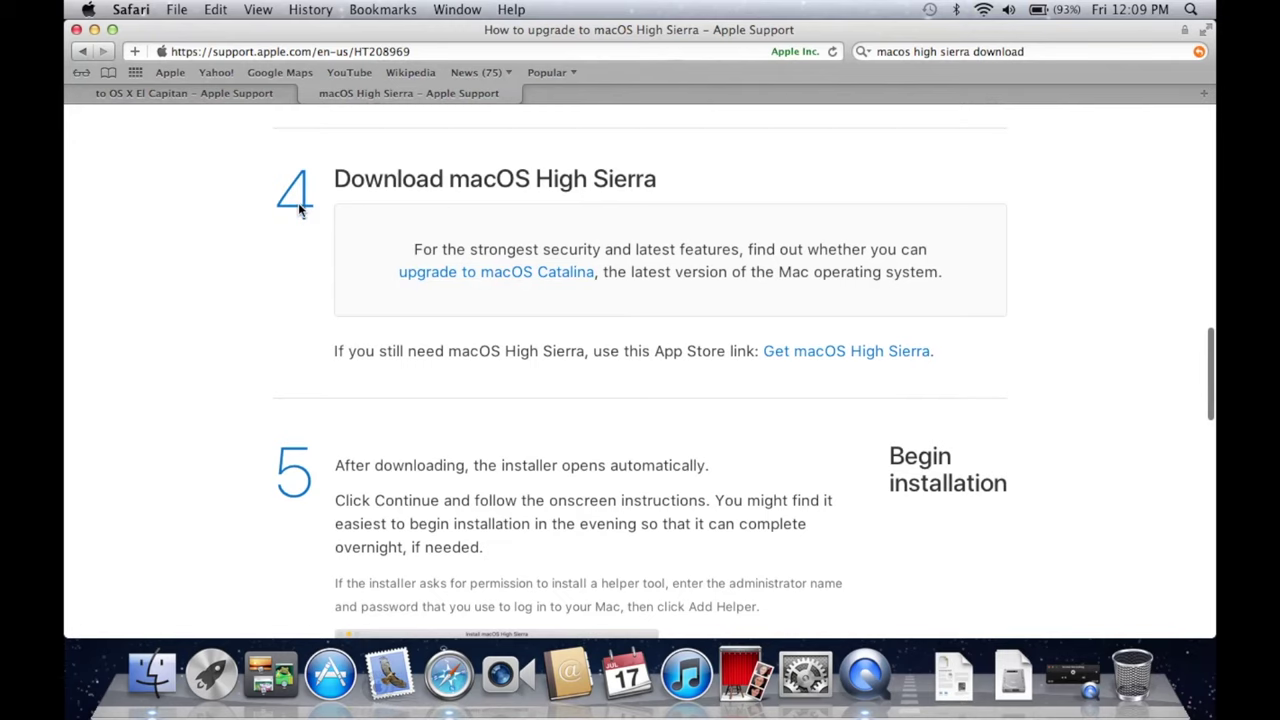
{"action": "scroll", "coordinate": [482, 276], "scroll_direction": "up", "scroll_amount": 2}
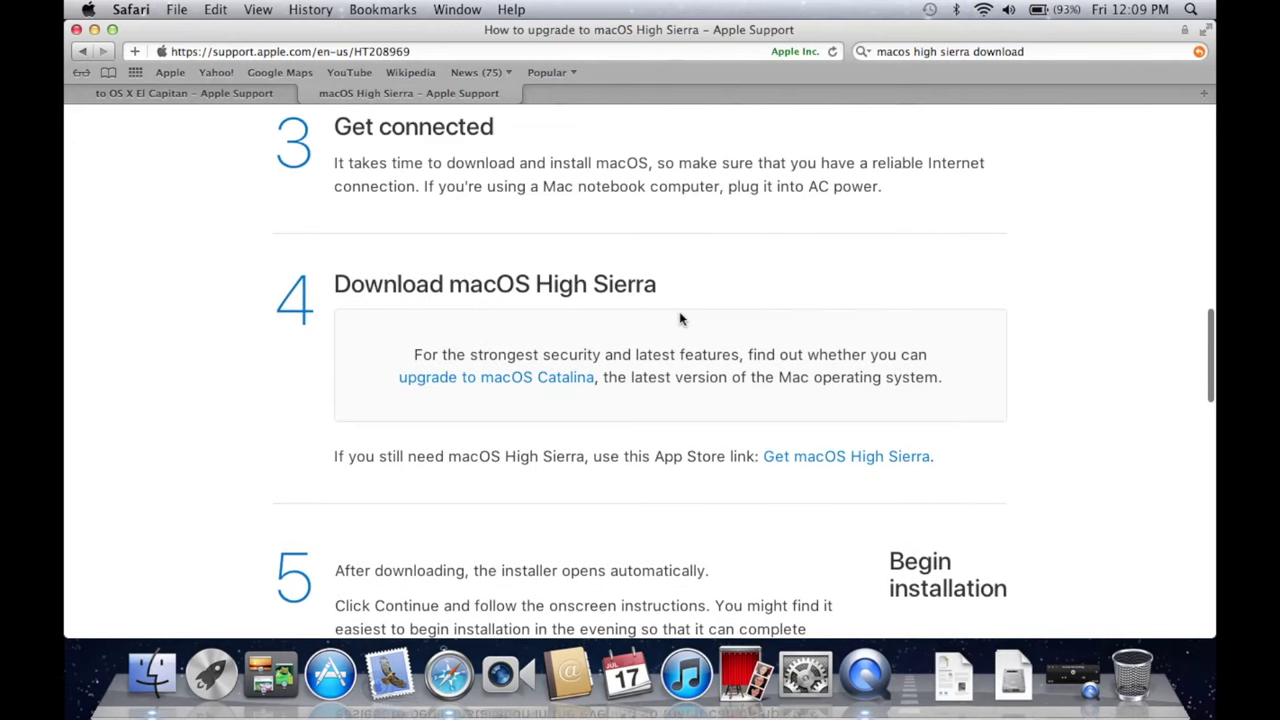
{"action": "left_click", "coordinate": [846, 457]}
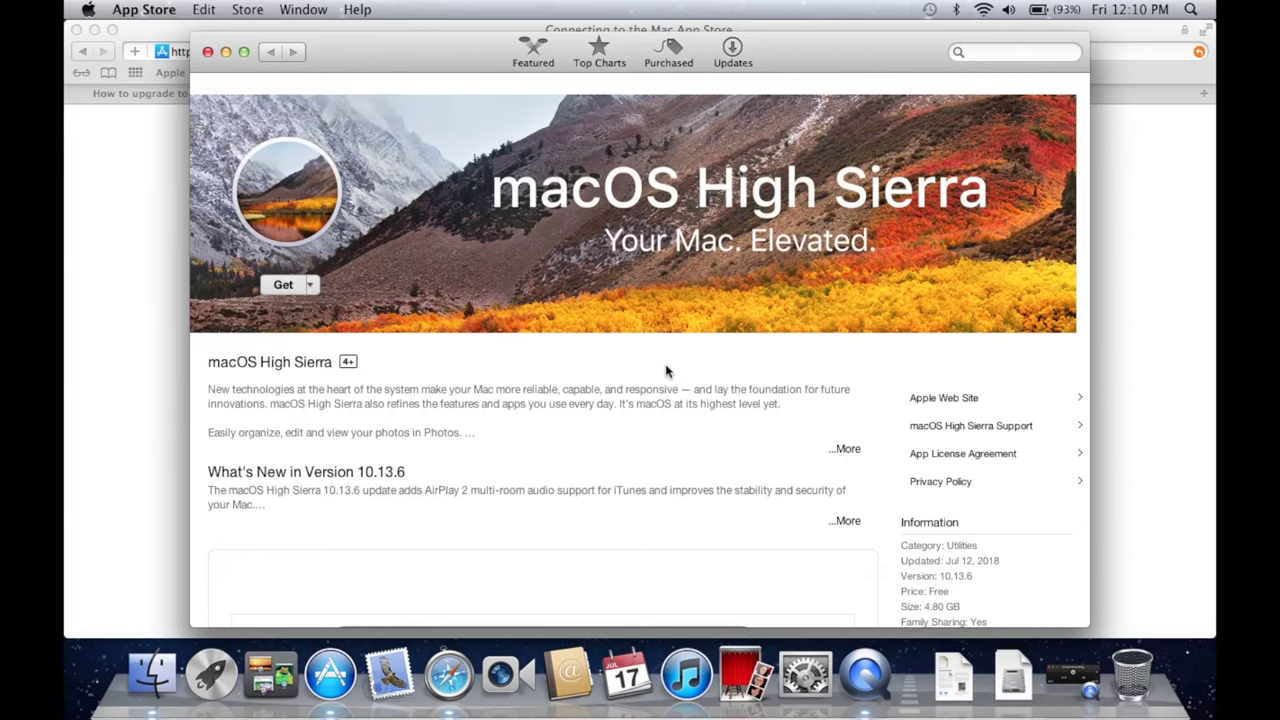
Request the macOS High Sierra download and dismiss the alert saying it needs macOS 10.8 or later.
{"action": "left_click", "coordinate": [285, 286]}
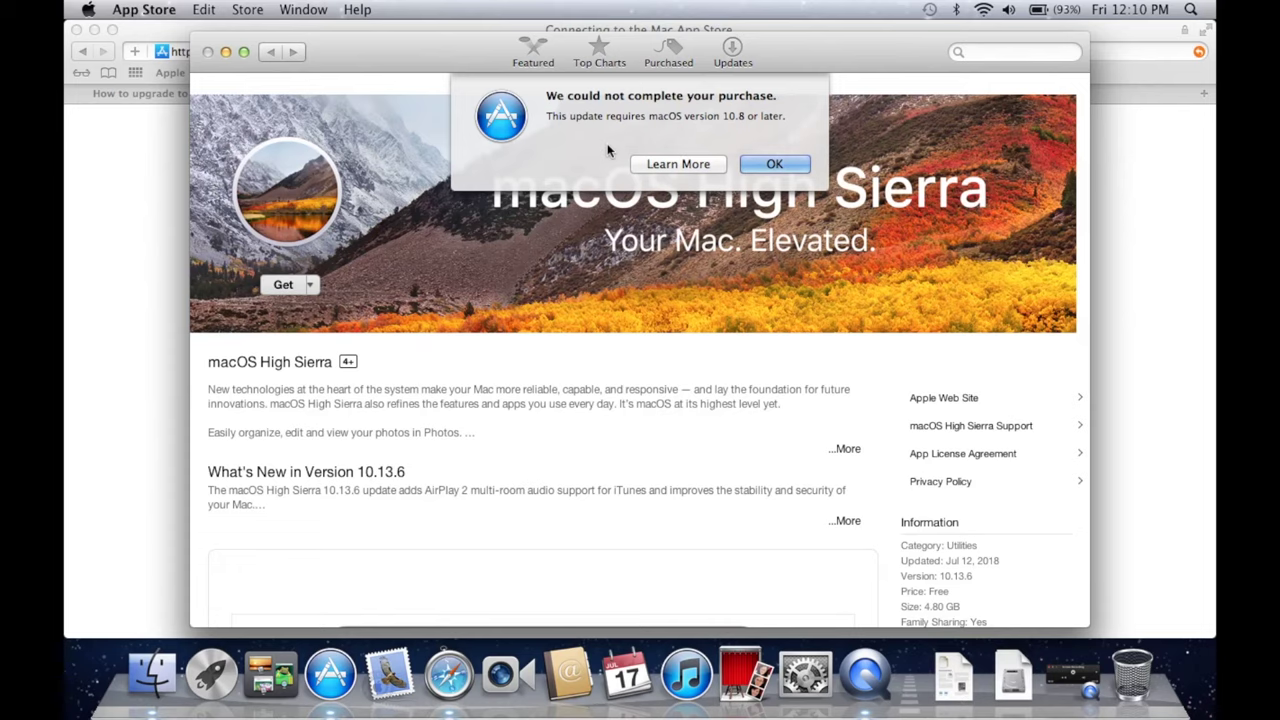
{"action": "left_click", "coordinate": [775, 165]}
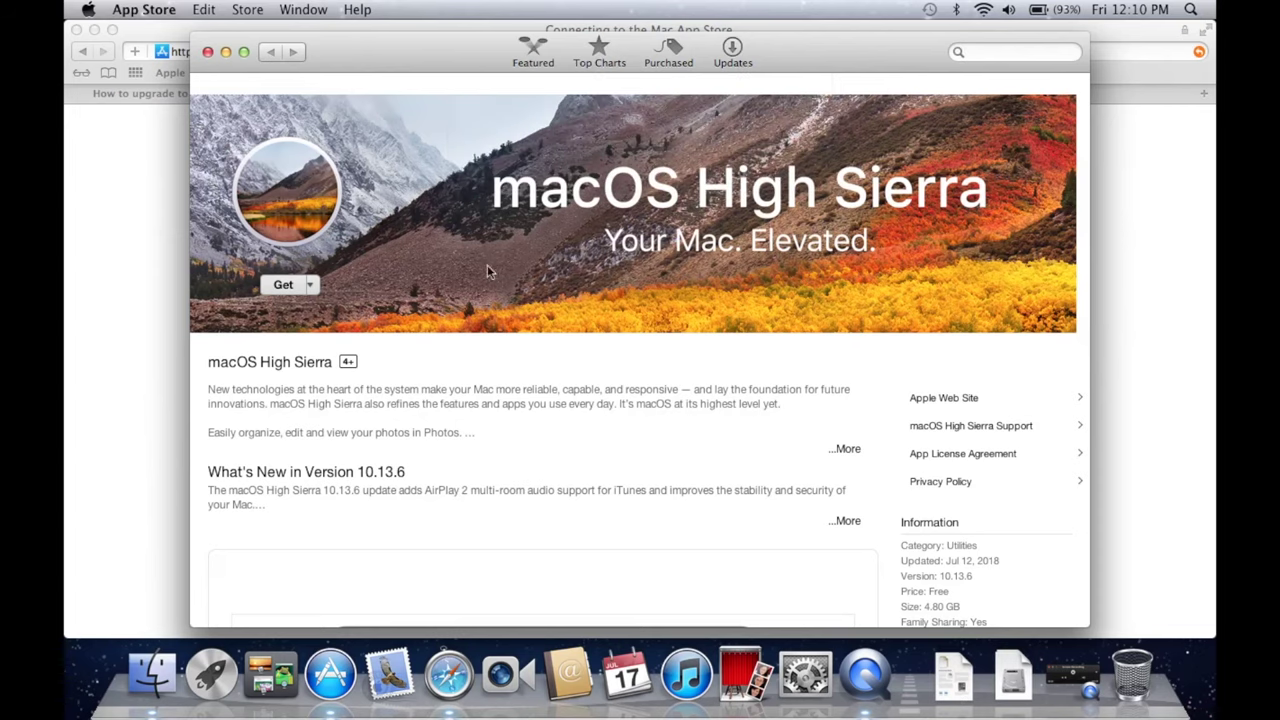
Quit the App Store and switch Safari to the OS X El Capitan upgrade article.
{"action": "left_click", "coordinate": [143, 9]}
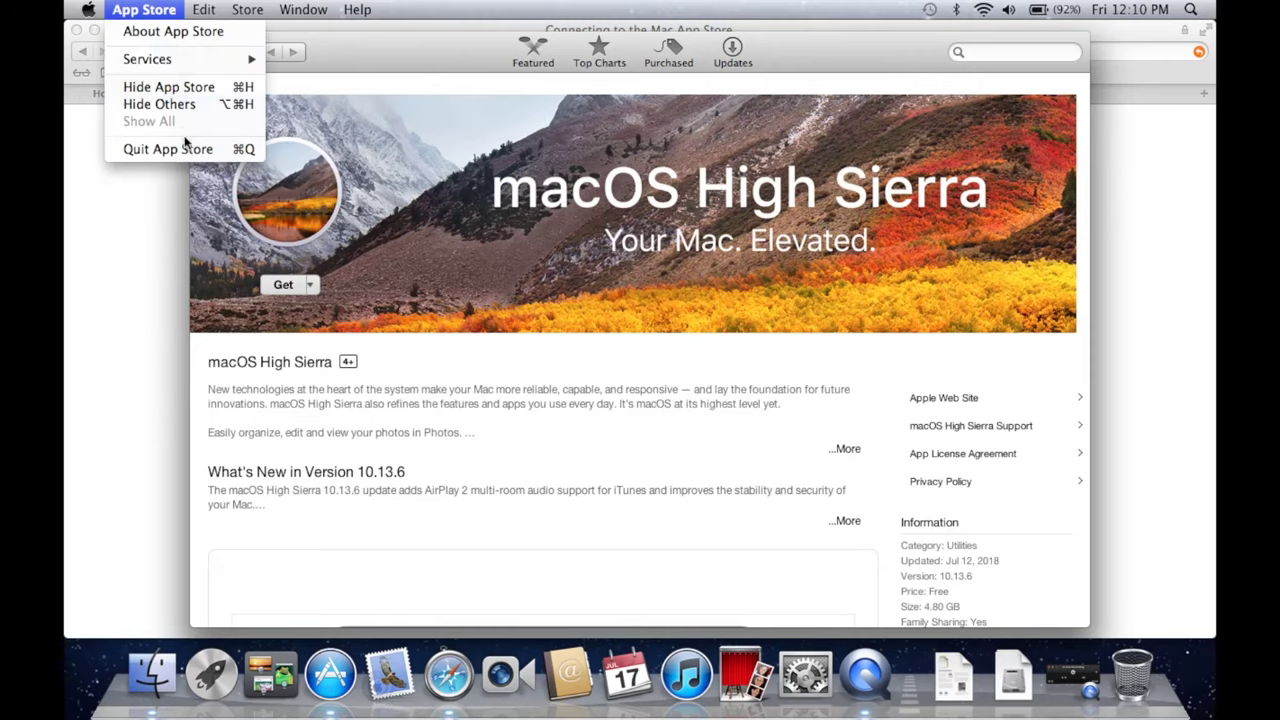
{"action": "left_click", "coordinate": [168, 149]}
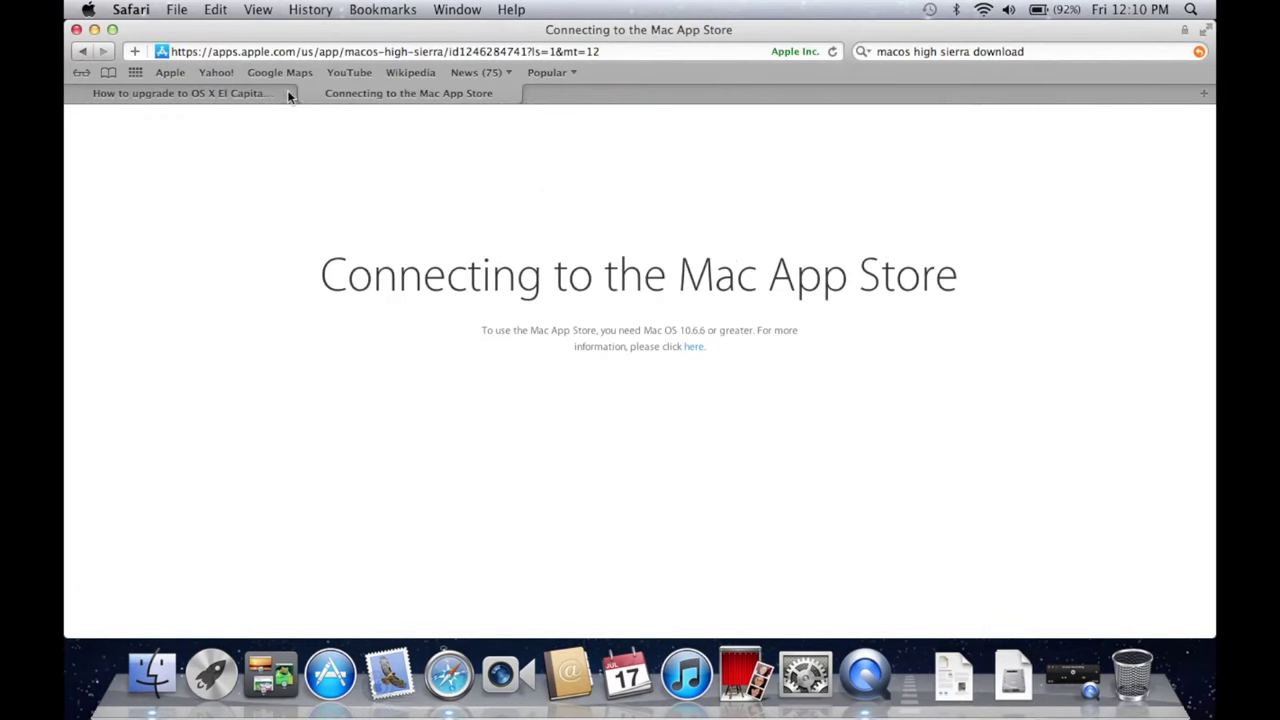
{"action": "left_click", "coordinate": [78, 50]}
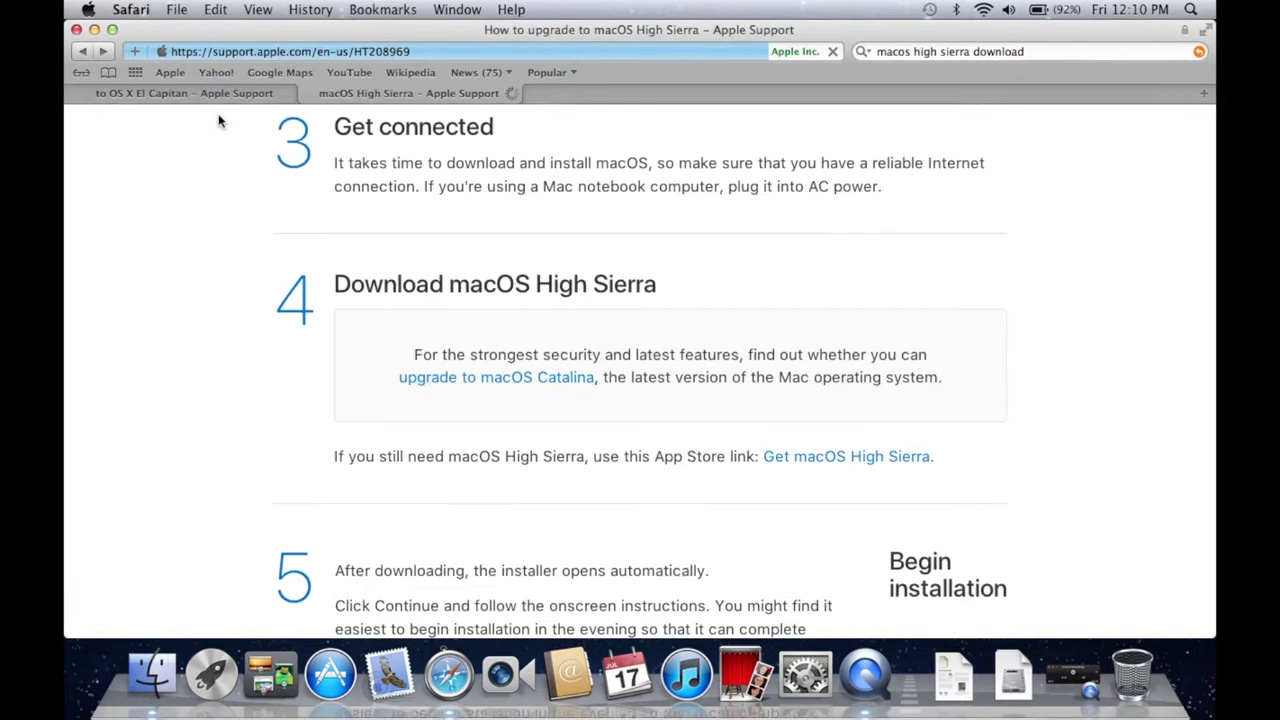
{"action": "left_click", "coordinate": [185, 96]}
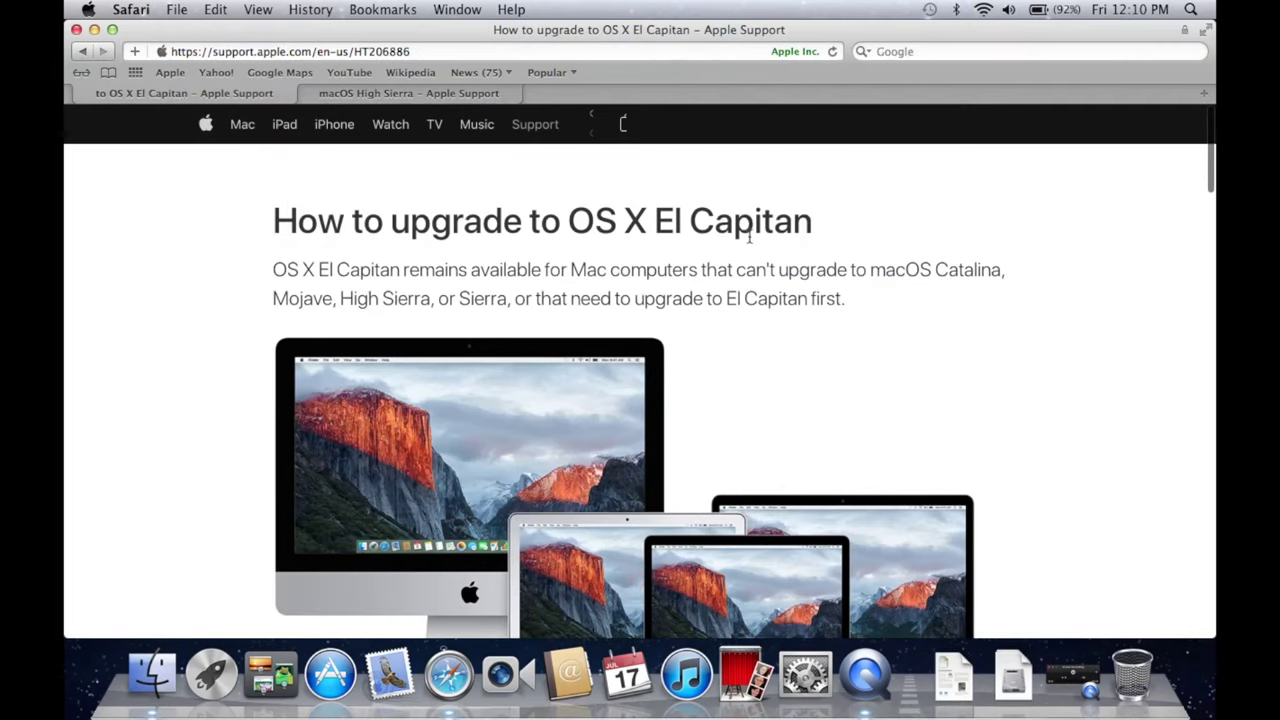
Start the 5.78 GB InstallMacOSX.dmg download, then stop it and clear it from Downloads.
{"action": "scroll", "coordinate": [906, 317], "scroll_direction": "down", "scroll_amount": 5}
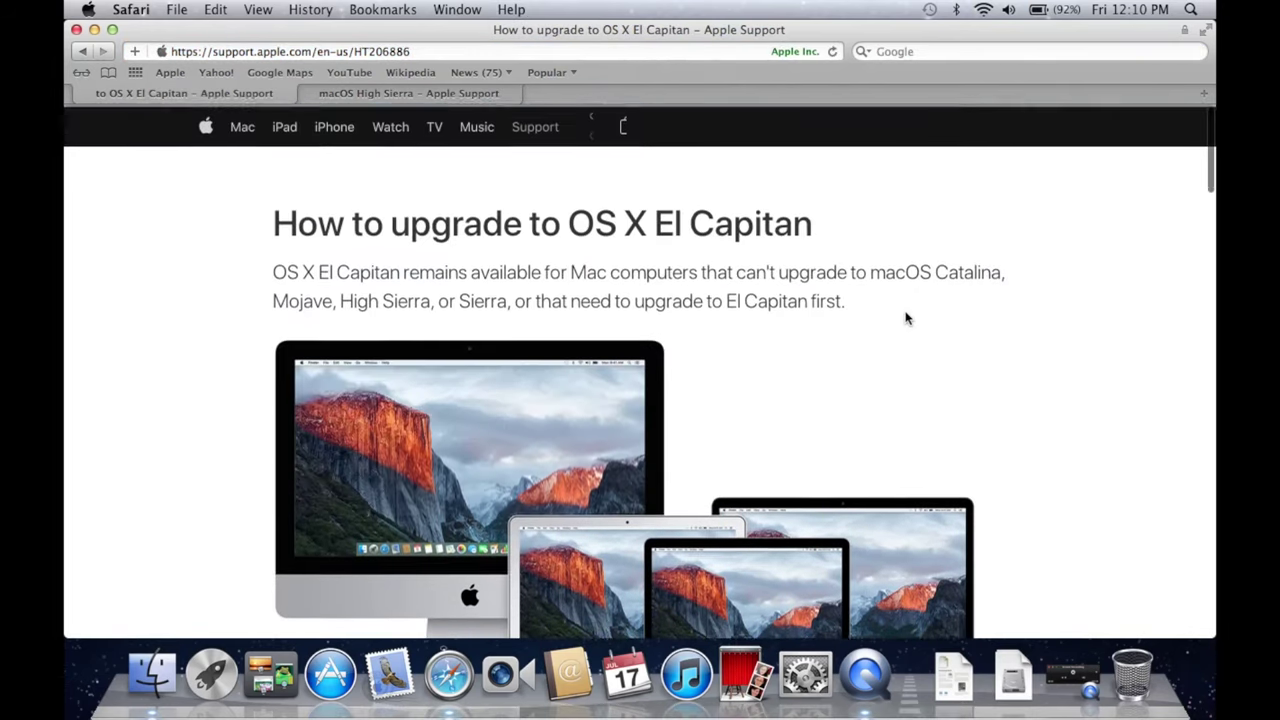
{"action": "scroll", "coordinate": [514, 376], "scroll_direction": "down", "scroll_amount": 15}
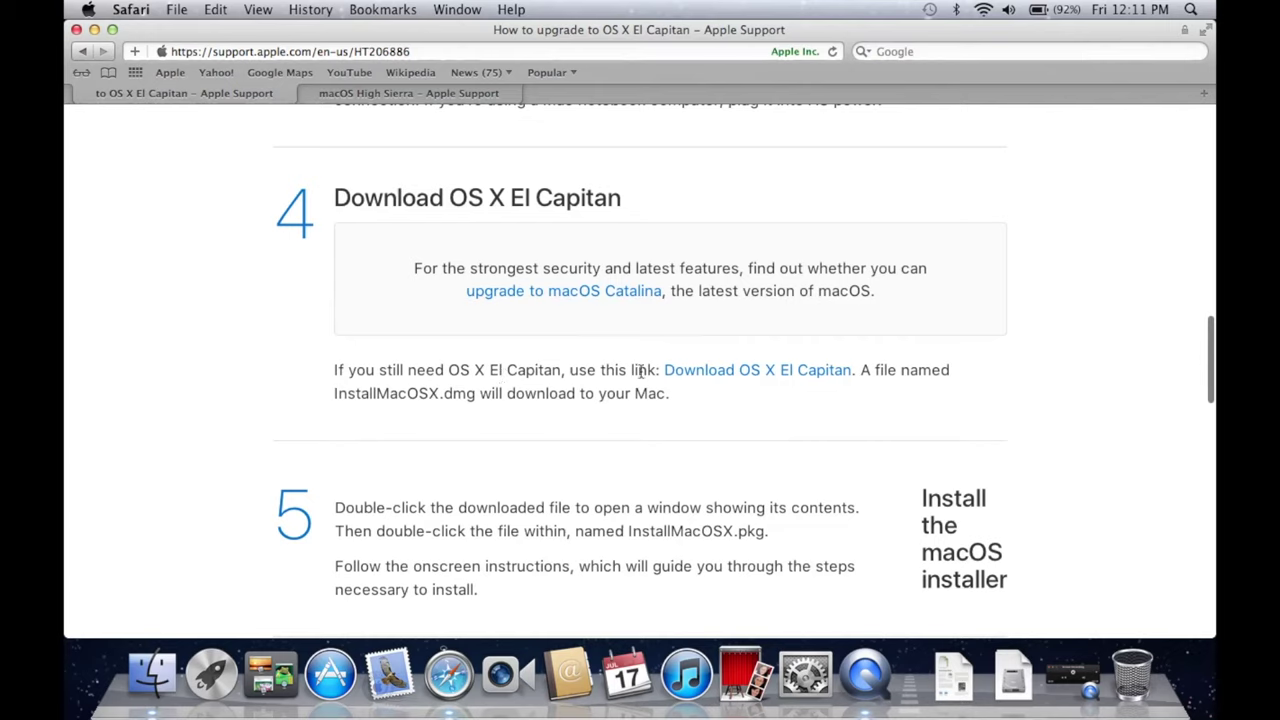
{"action": "left_click", "coordinate": [757, 371]}
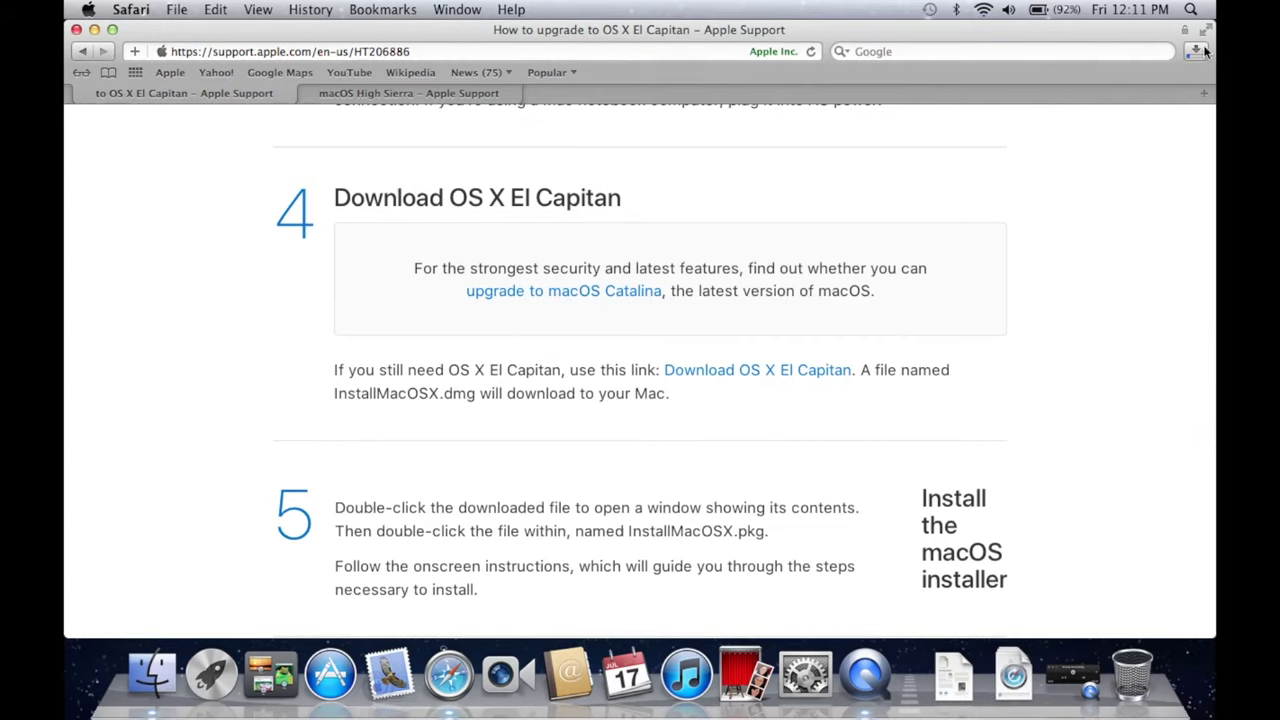
{"action": "left_click", "coordinate": [1203, 51]}
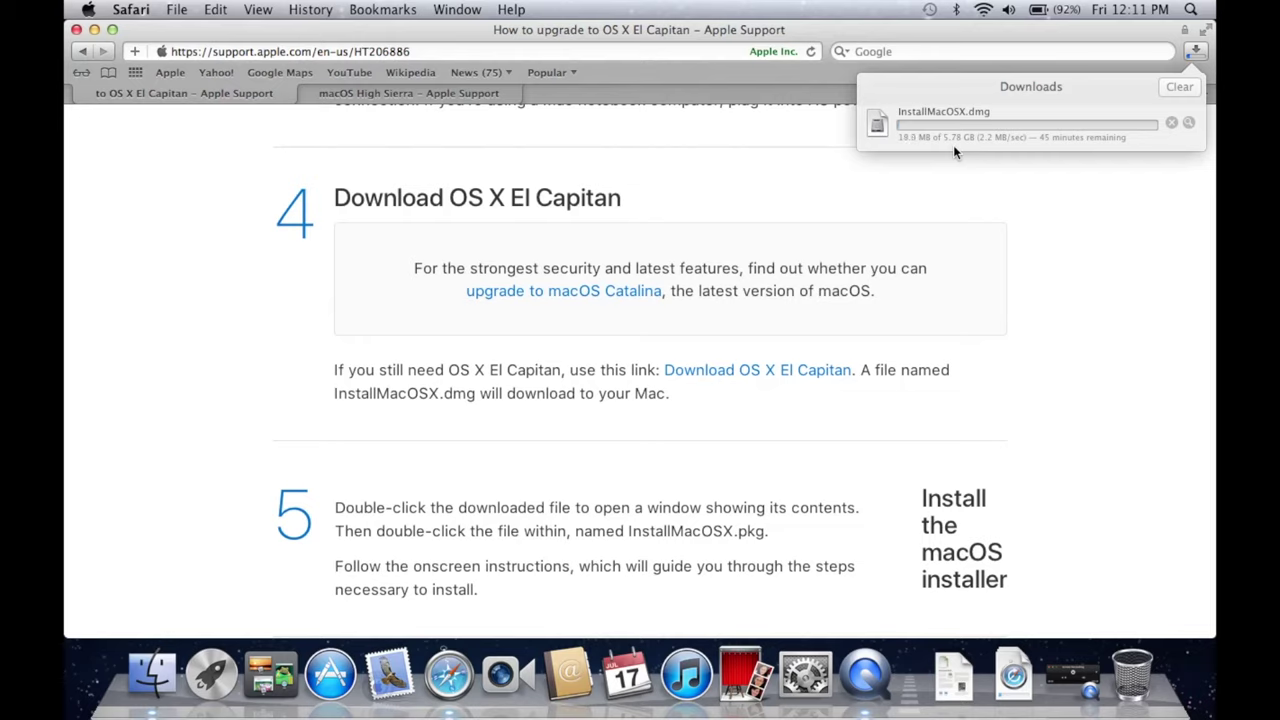
{"action": "left_click", "coordinate": [1171, 122]}
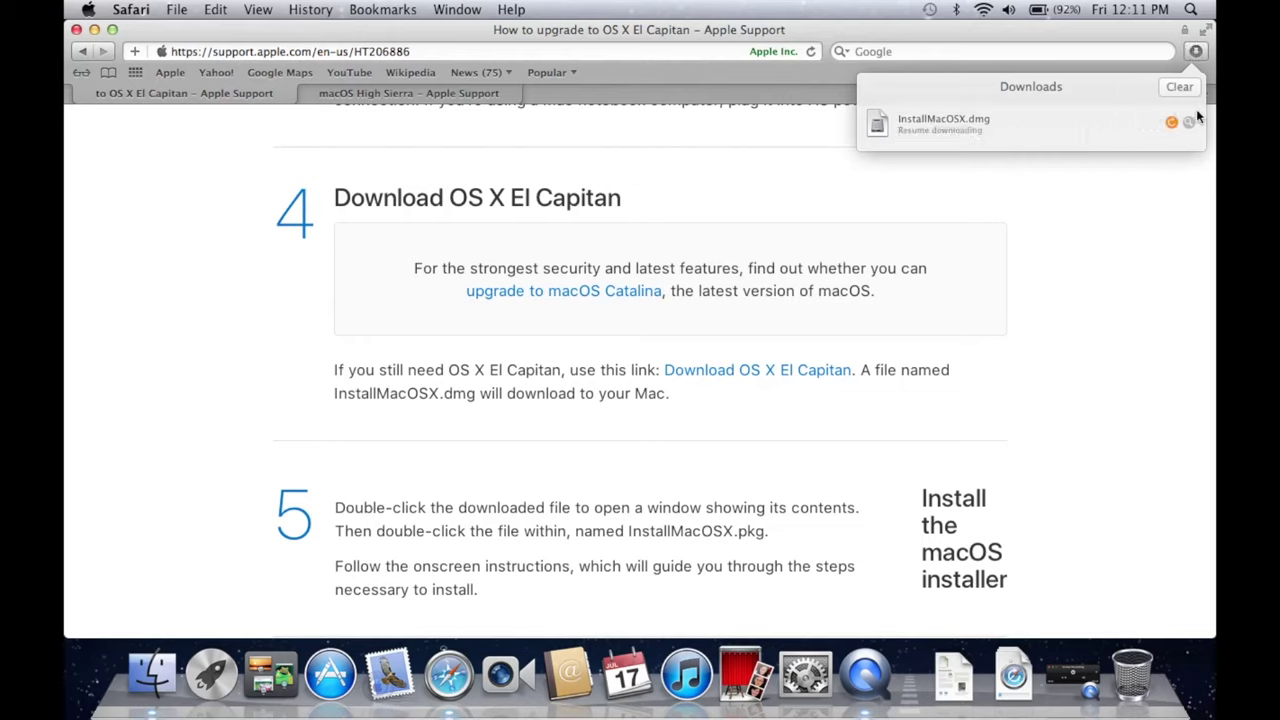
{"action": "left_click", "coordinate": [1179, 86]}
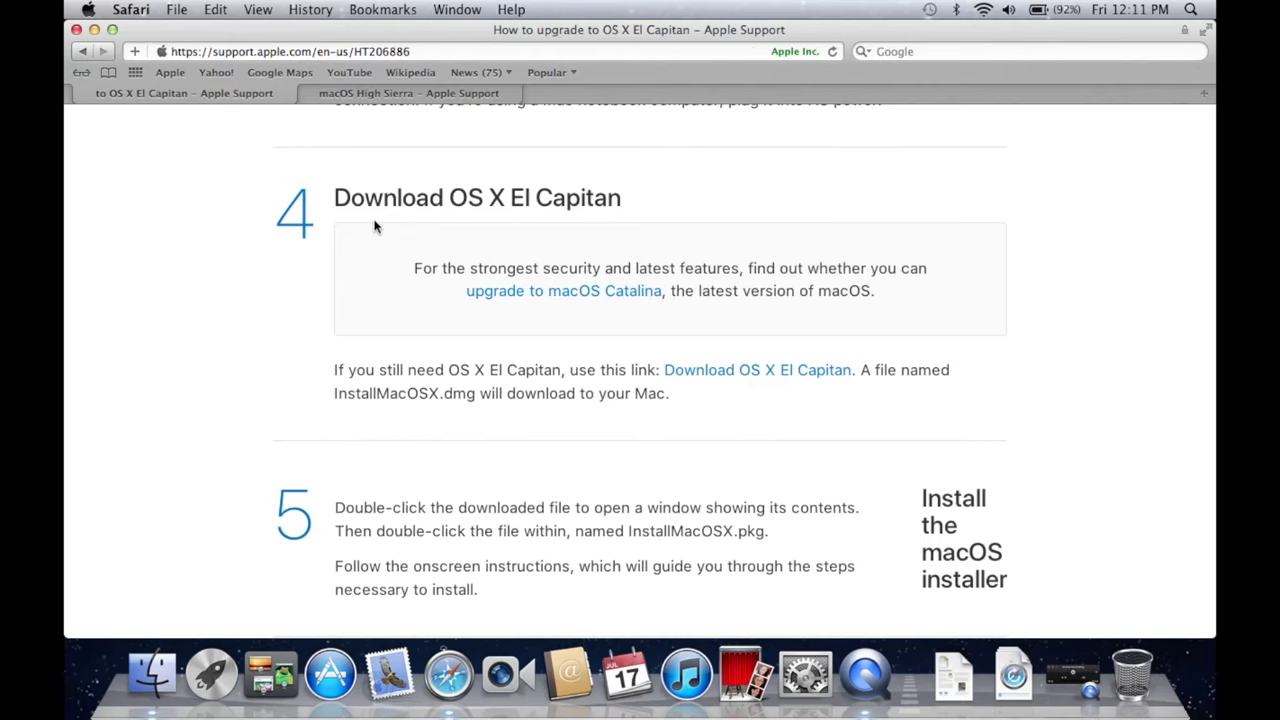
{"action": "scroll", "coordinate": [375, 227], "scroll_direction": "up", "scroll_amount": 15}
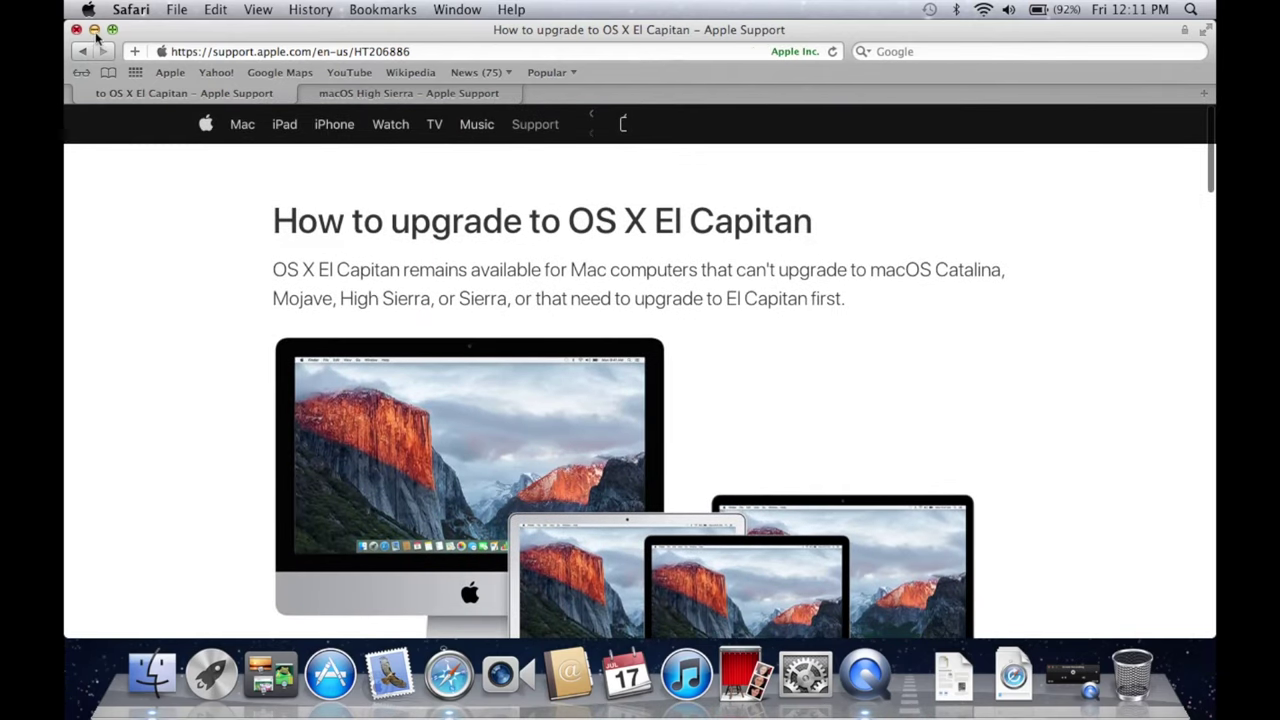
Minimize Safari and open InstallMacOSX.dmg from Downloads so InstallMacOSX.pkg appears.
{"action": "left_click", "coordinate": [95, 29]}
{"action": "left_click", "coordinate": [968, 680]}
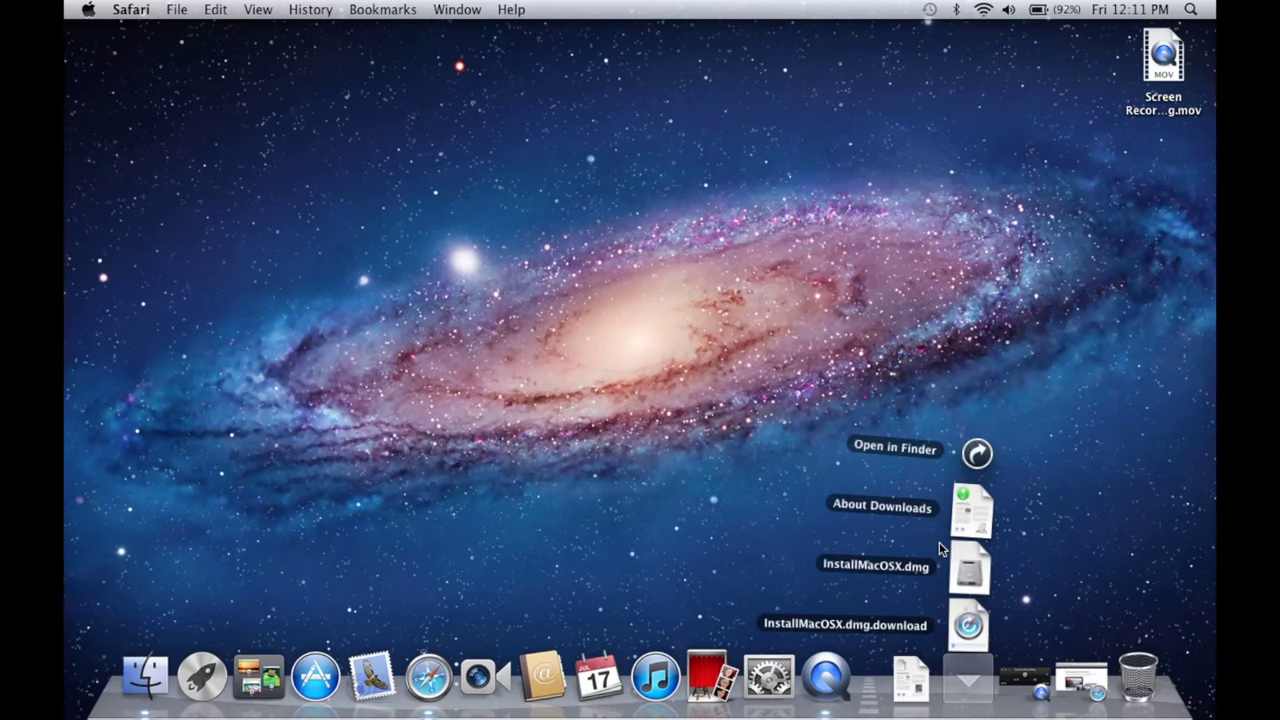
{"action": "left_click", "coordinate": [978, 454]}
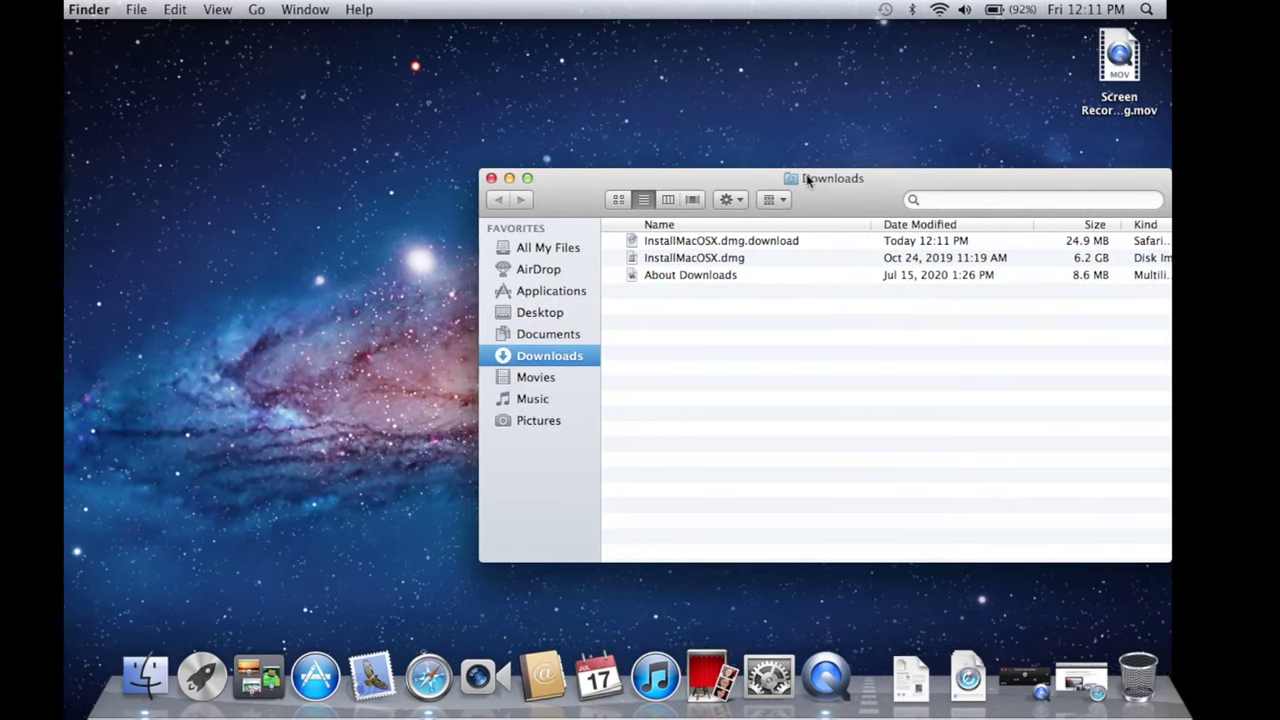
{"action": "left_click", "coordinate": [535, 178]}
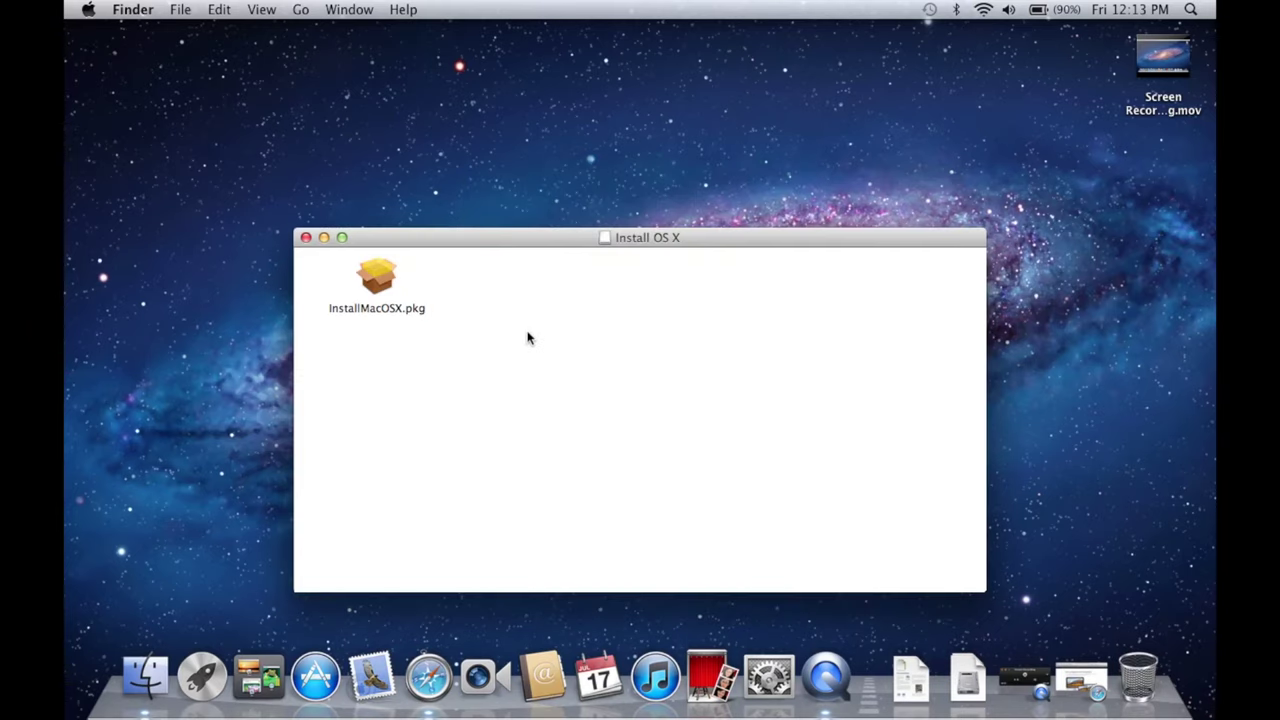
Run InstallMacOSX.pkg as a standard install on Macintosh HD, authorising with the administrator password.
{"action": "double_click", "coordinate": [378, 283]}
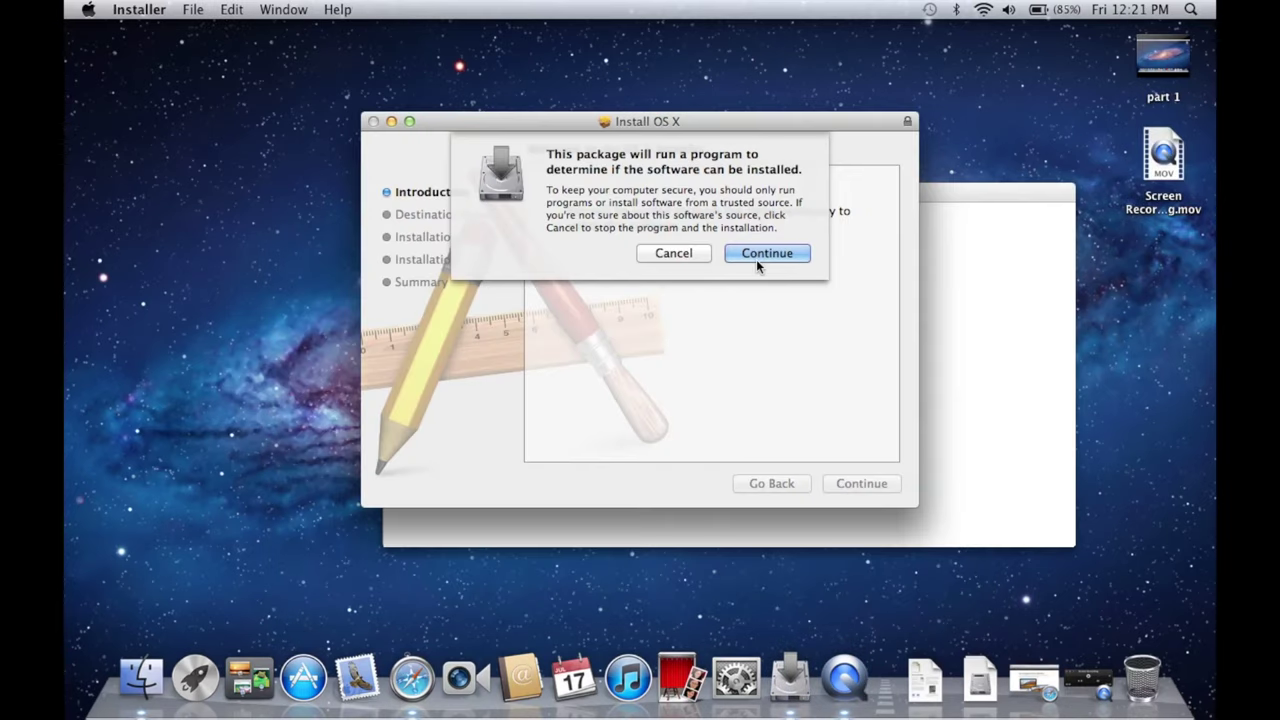
{"action": "left_click", "coordinate": [766, 254]}
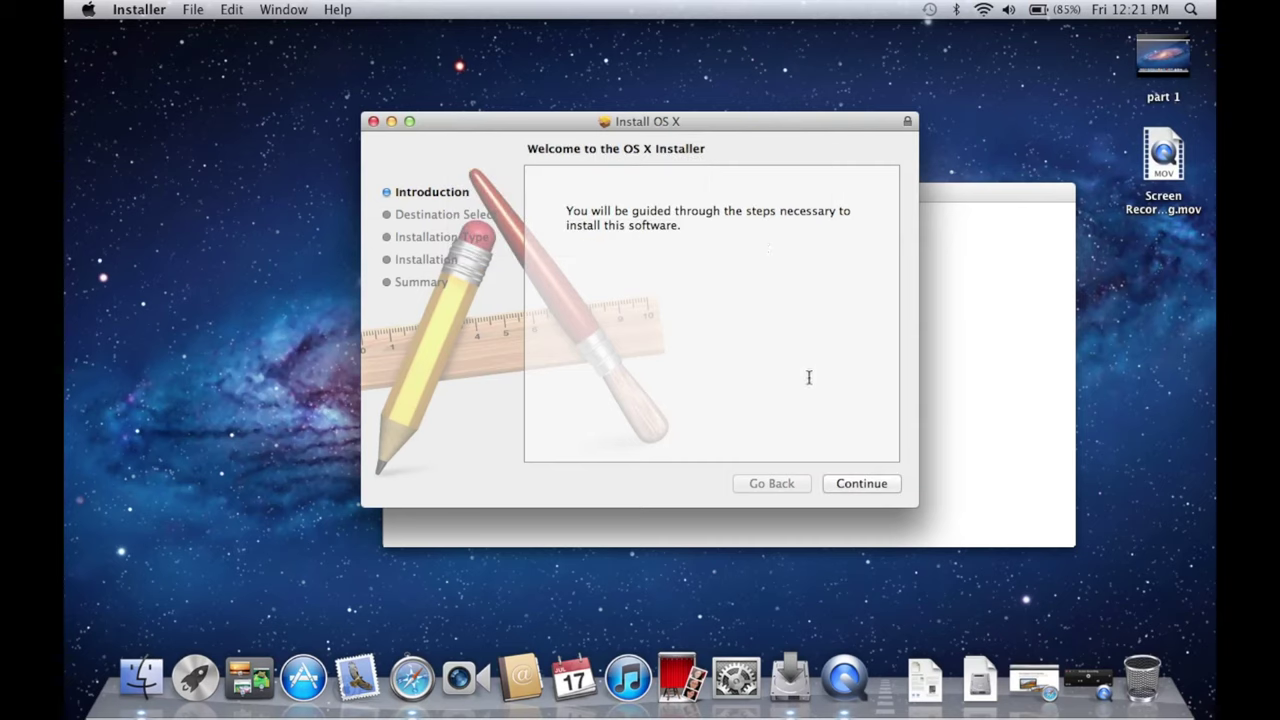
{"action": "left_click", "coordinate": [864, 491]}
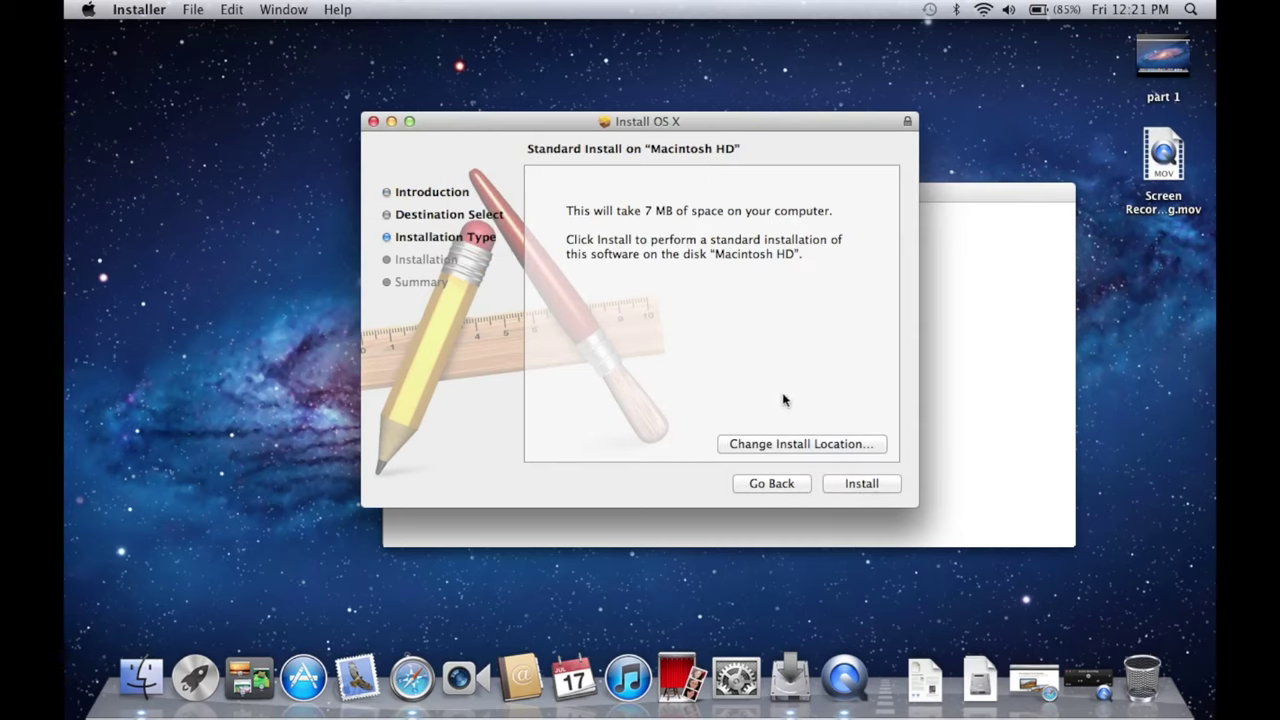
{"action": "left_click", "coordinate": [860, 485]}
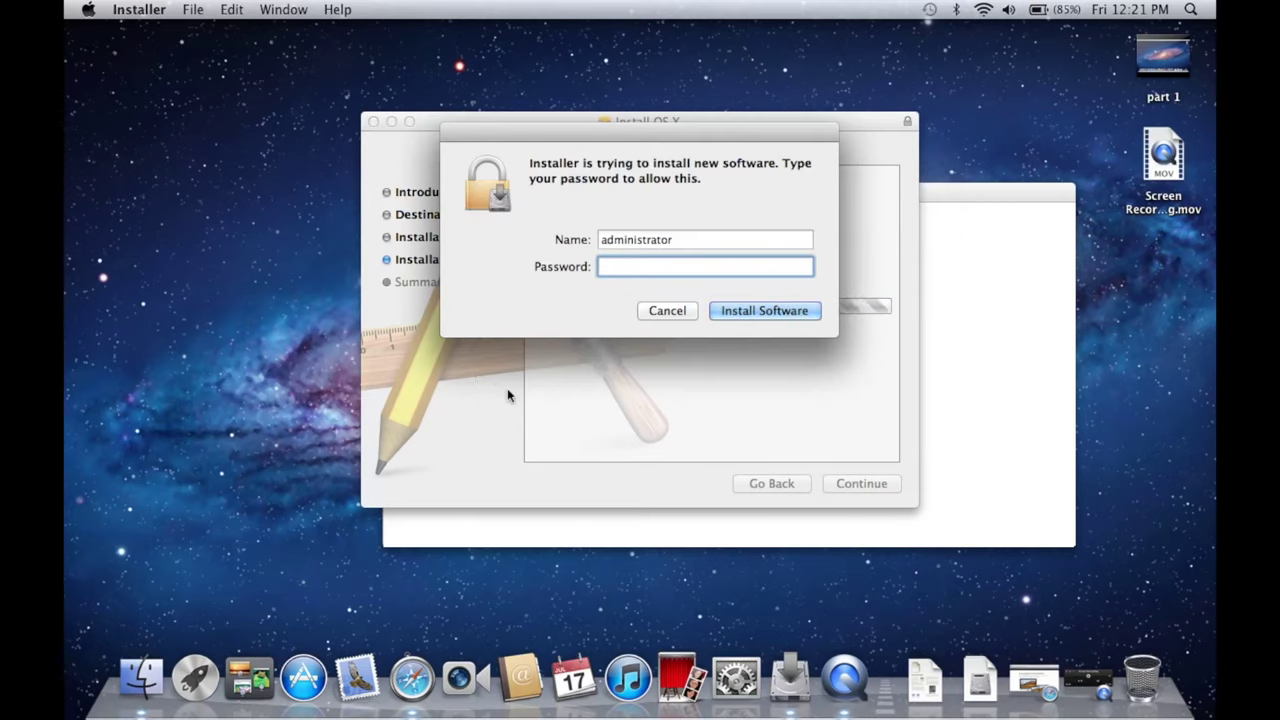
{"action": "type", "text": "****"}
{"action": "key", "text": "Return"}
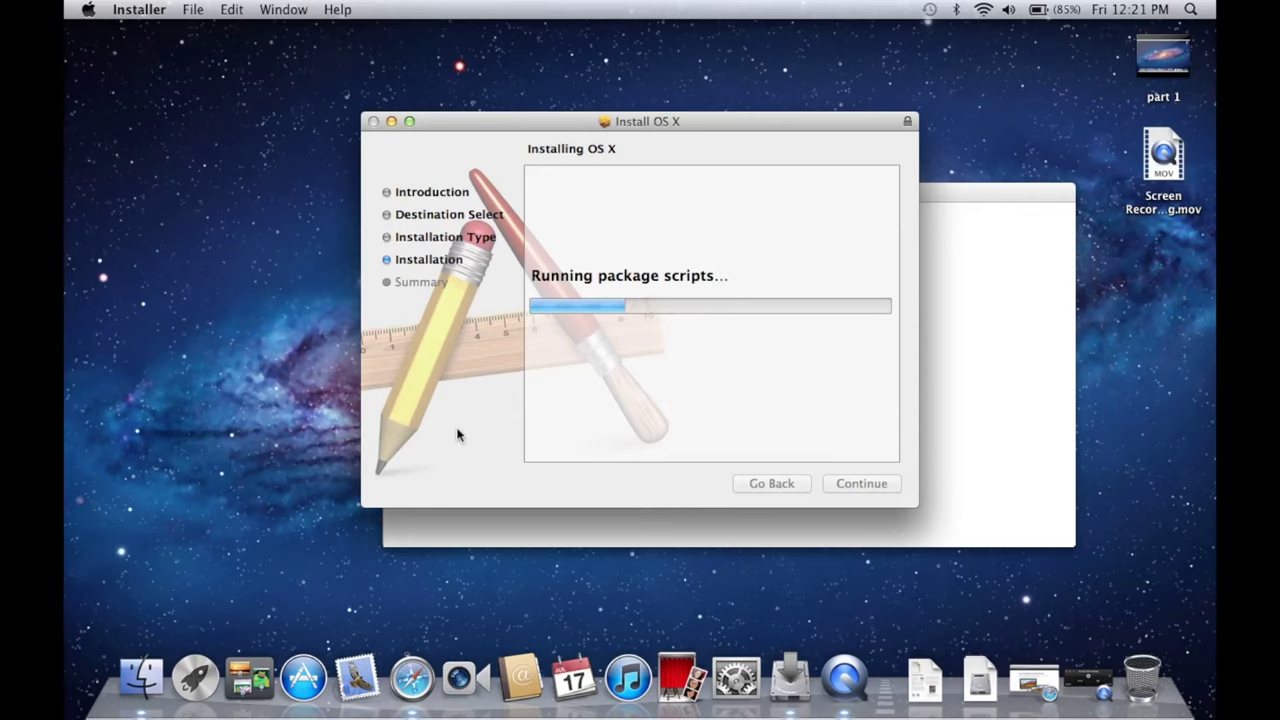
Check Launchpad for the new El Capitan installer while the installation finishes.
{"action": "key", "text": "F4"}
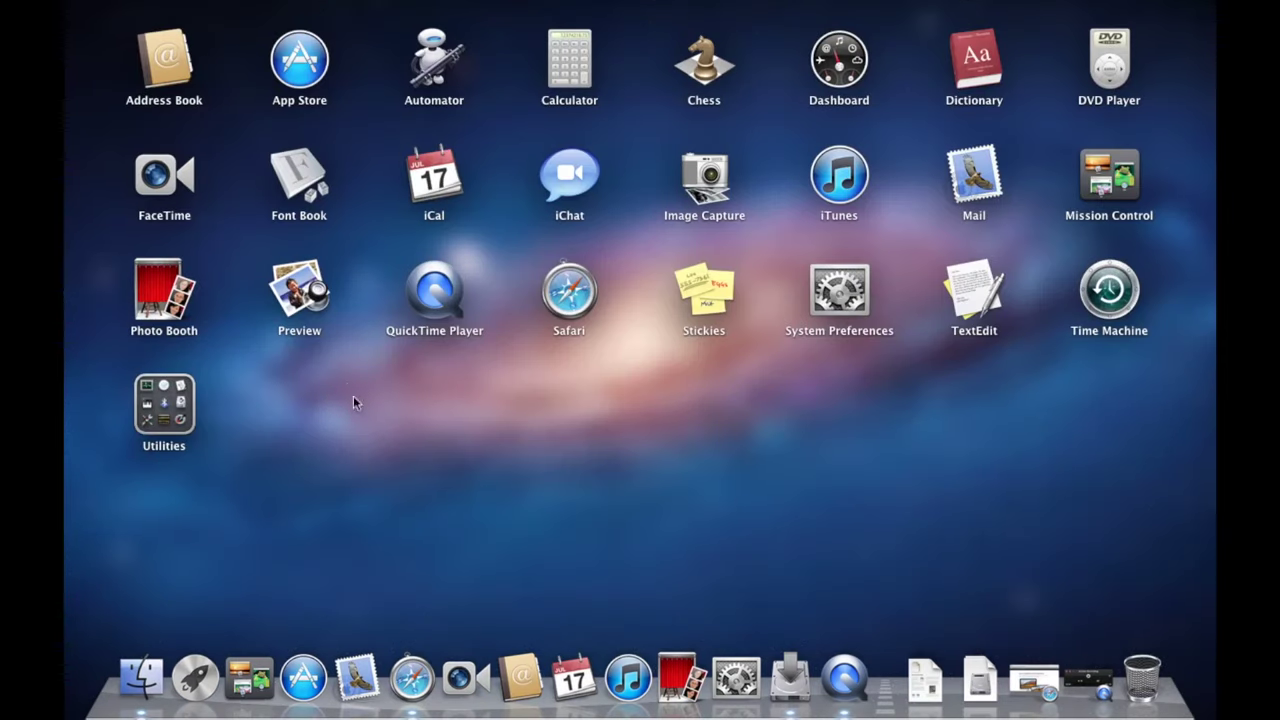
{"action": "left_click", "coordinate": [526, 409]}
{"action": "key", "text": "F4"}
{"action": "left_click", "coordinate": [507, 422]}
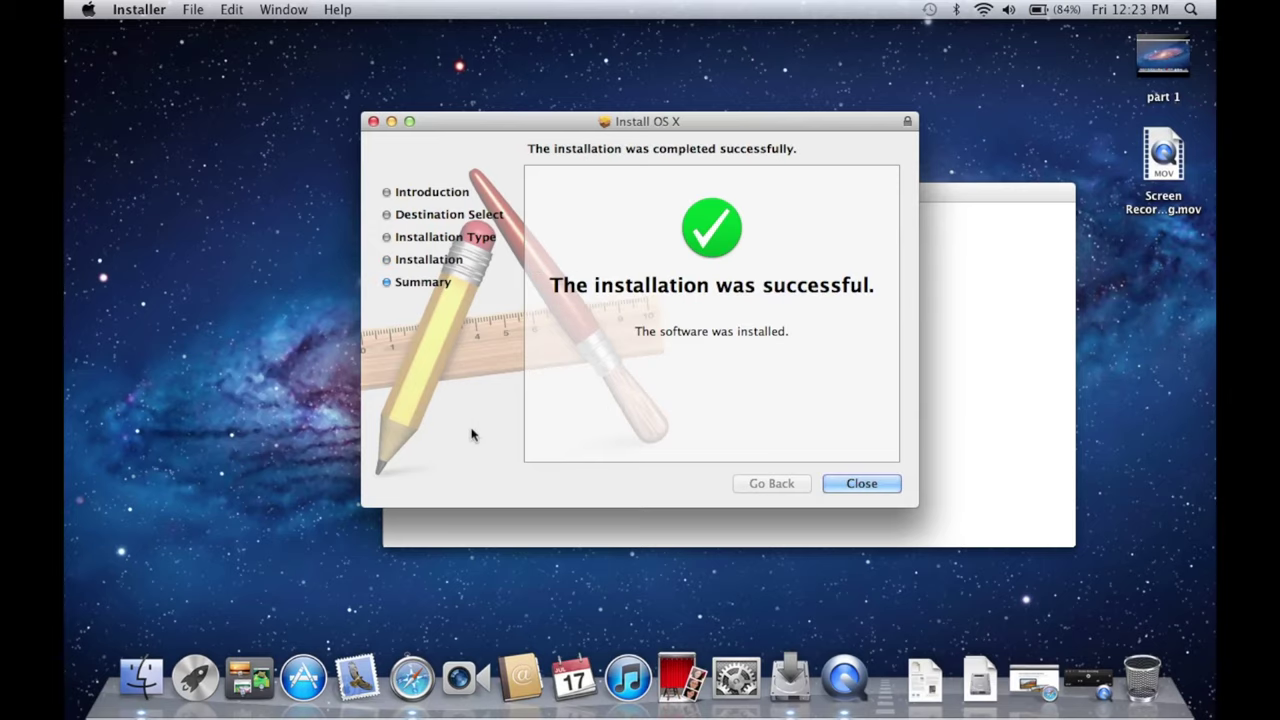
Close the installer and leftover Finder windows, then launch Install OS X El Capitan from Launchpad.
{"action": "left_click", "coordinate": [861, 484]}
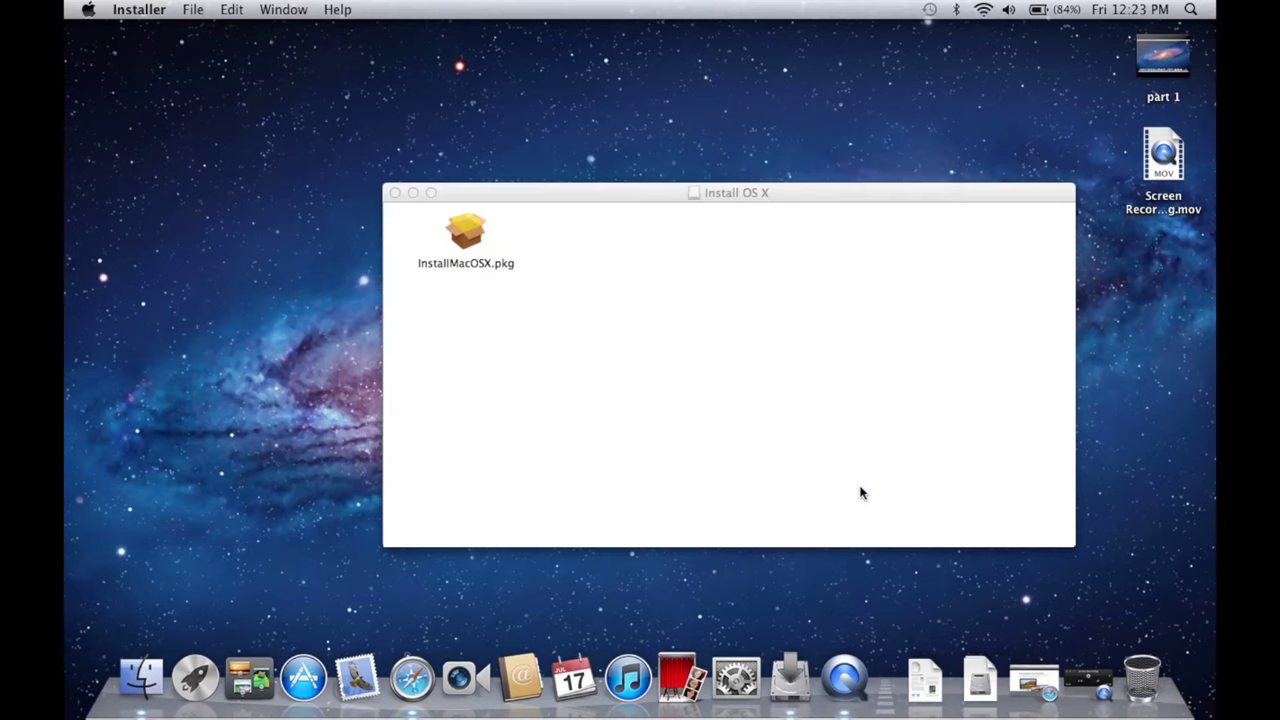
{"action": "left_click", "coordinate": [394, 193]}
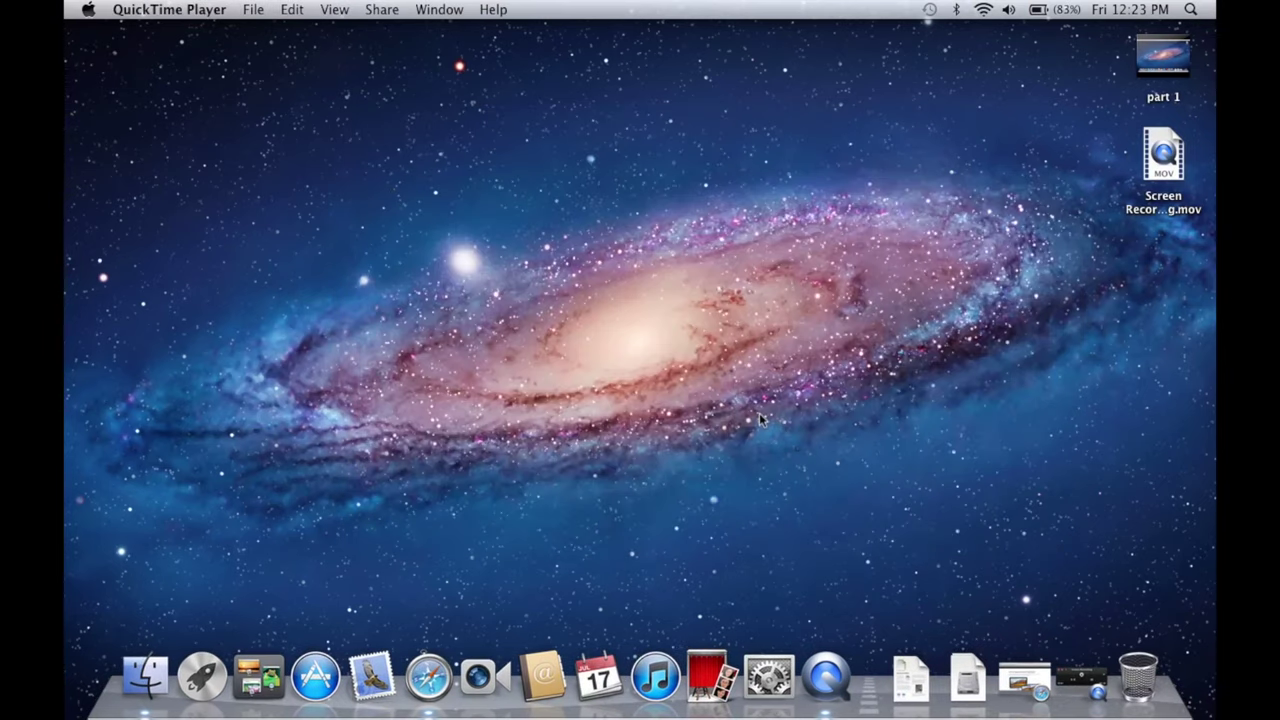
{"action": "left_click", "coordinate": [135, 690]}
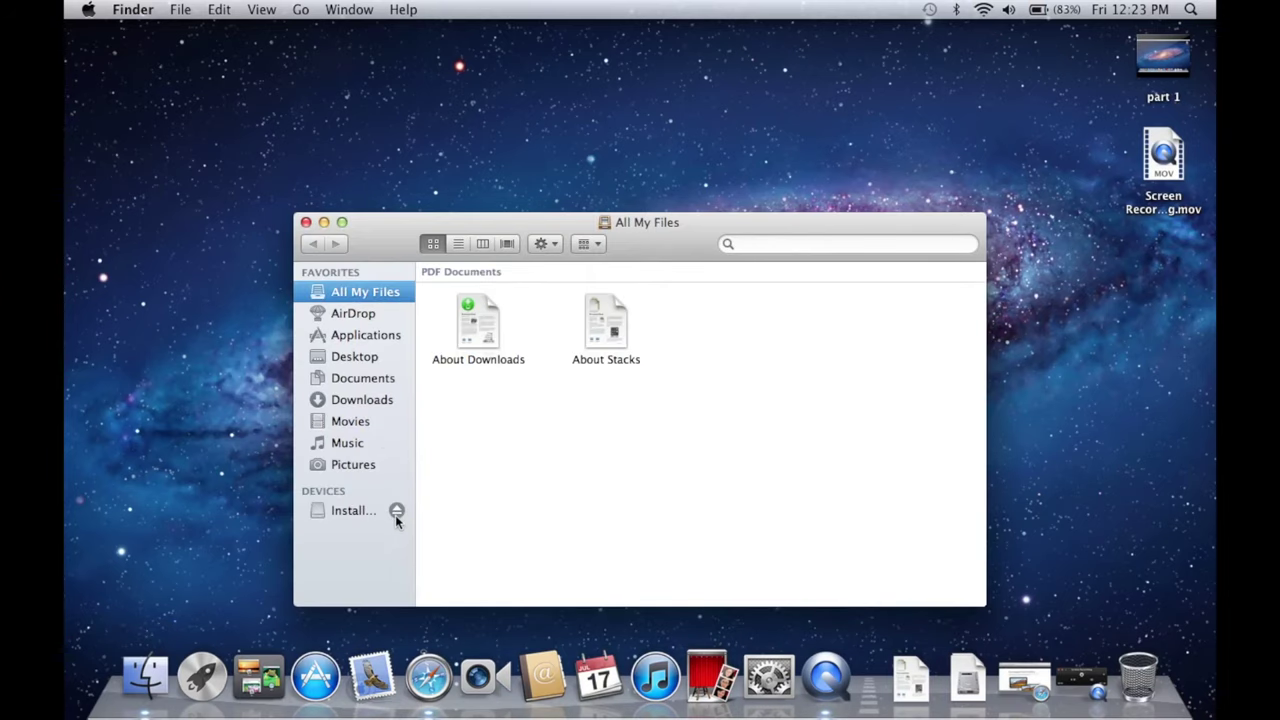
{"action": "left_click", "coordinate": [306, 222]}
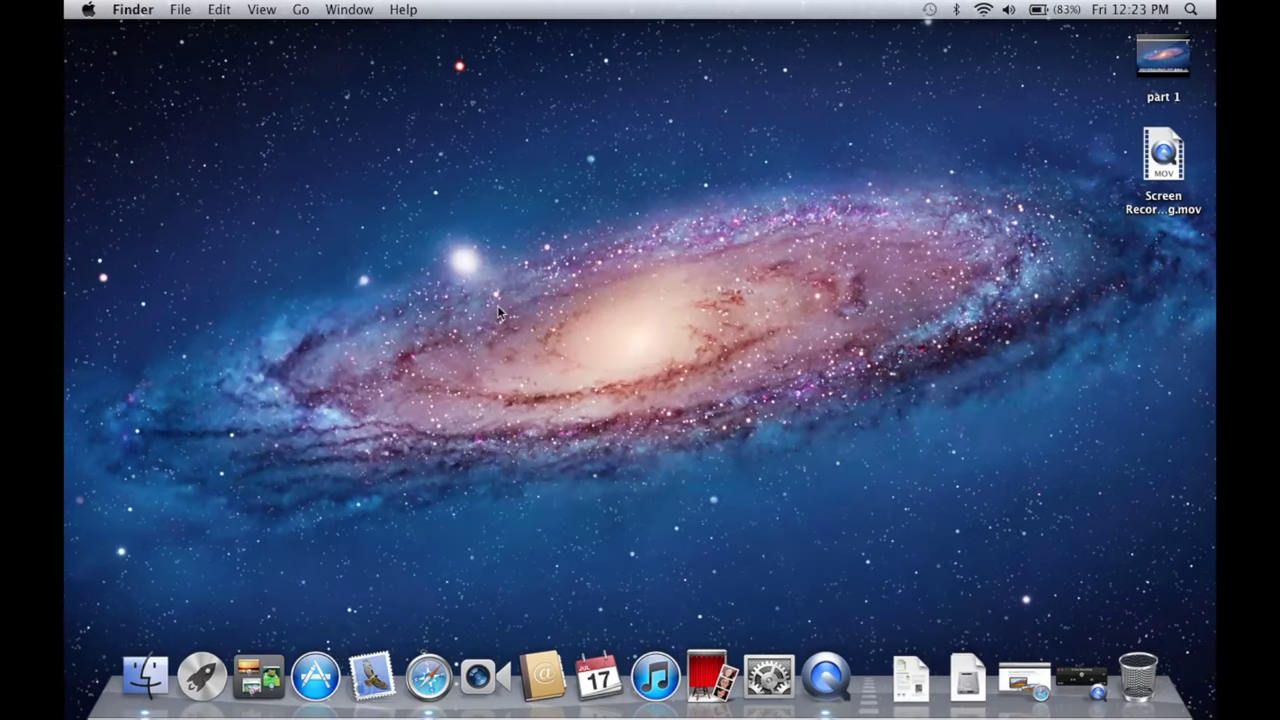
{"action": "key", "text": "F4"}
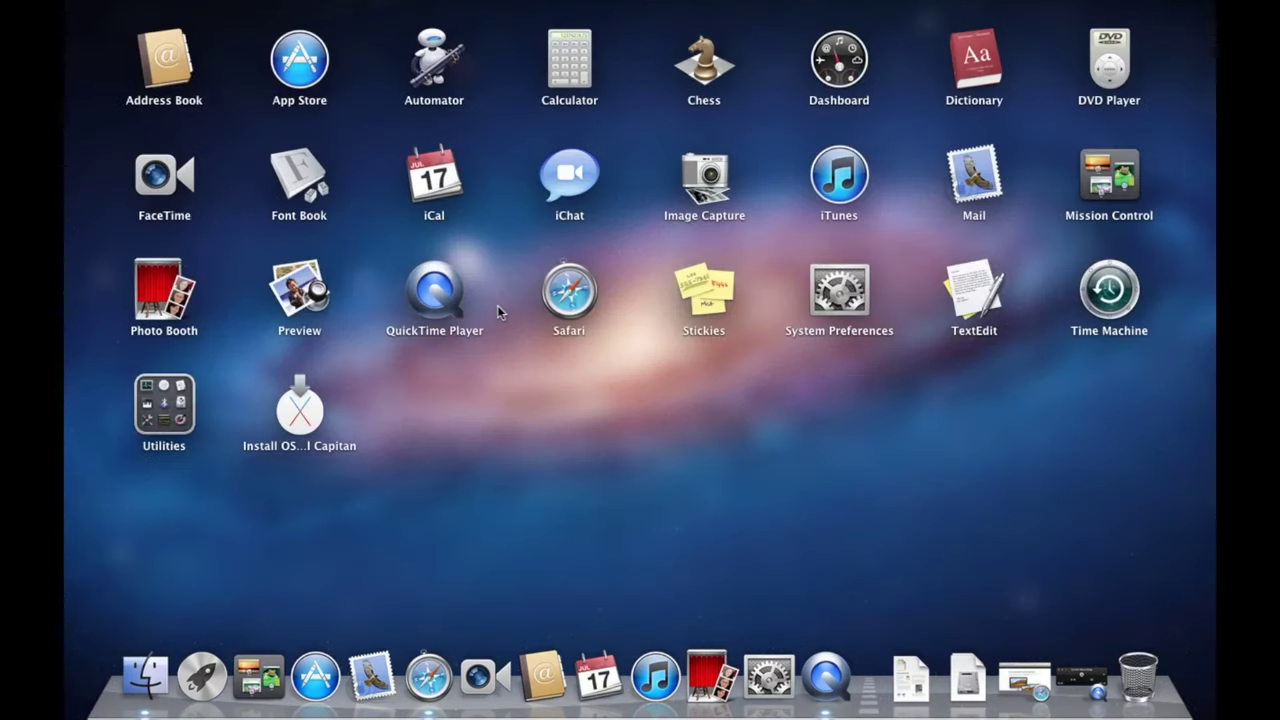
{"action": "left_click", "coordinate": [317, 411]}
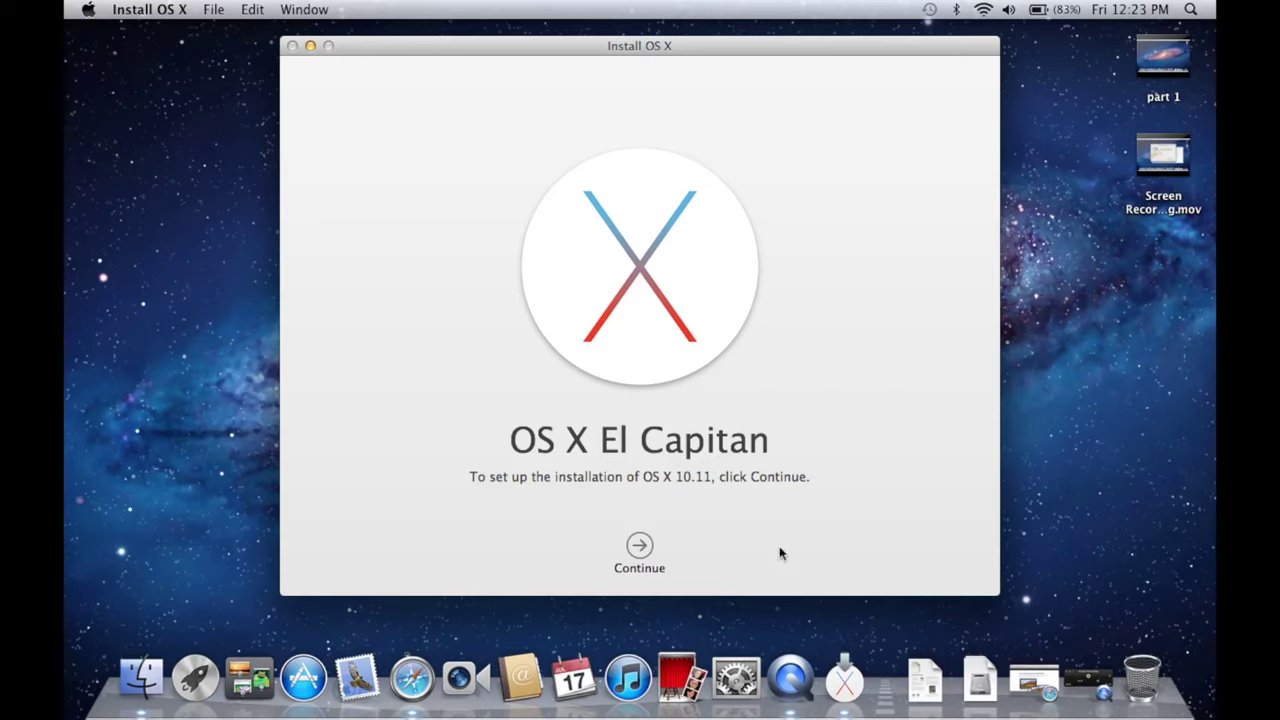
Agree to the El Capitan licence and install it on Macintosh HD with the administrator password.
{"action": "left_click", "coordinate": [641, 550]}
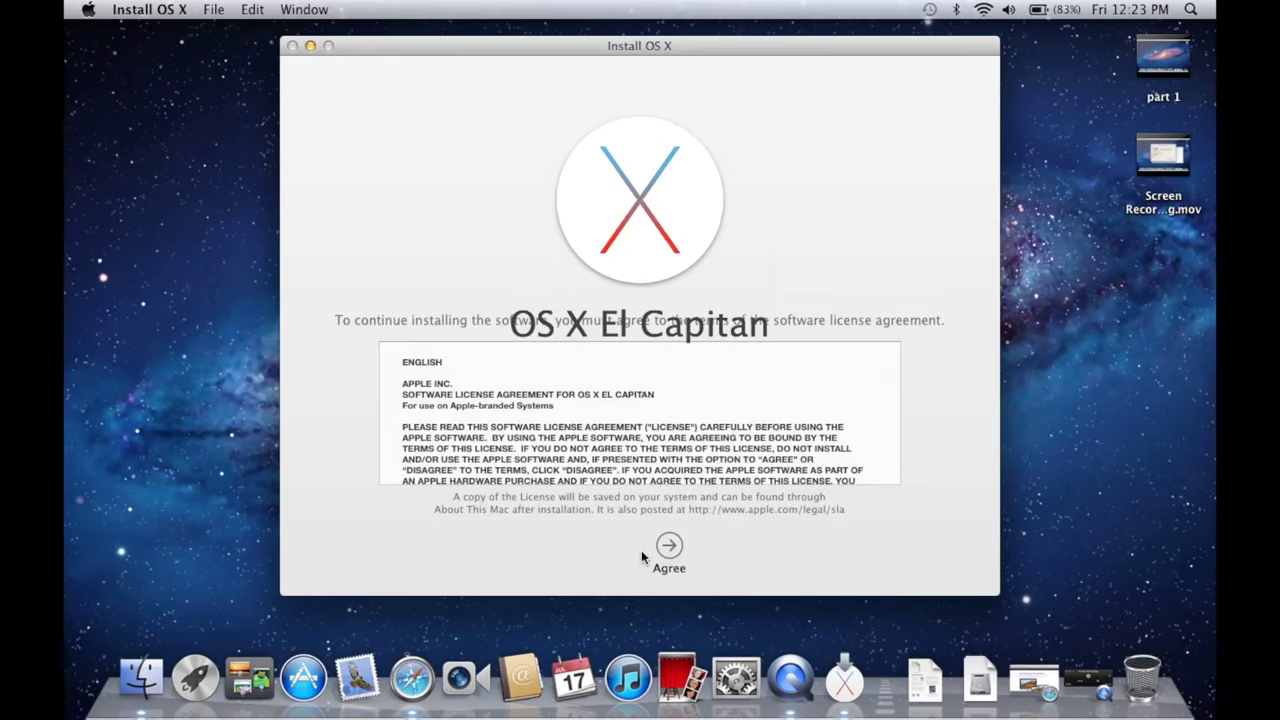
{"action": "left_click", "coordinate": [680, 548]}
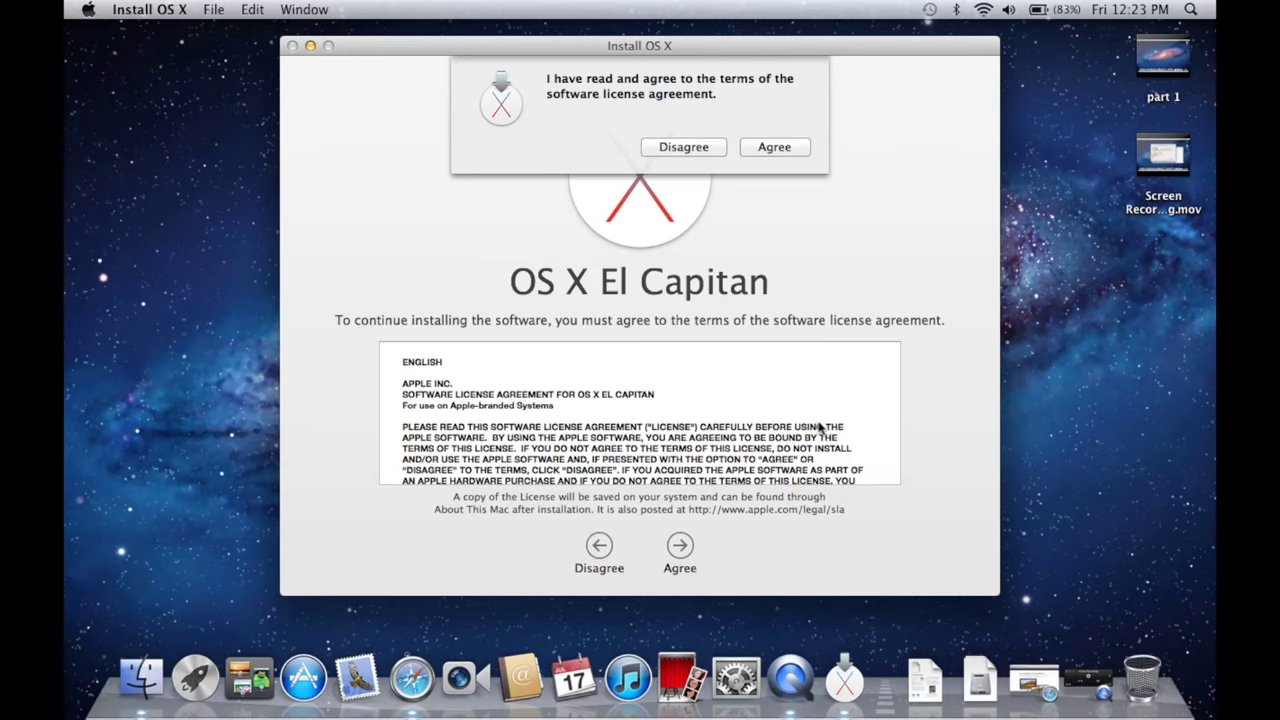
{"action": "left_click", "coordinate": [775, 147]}
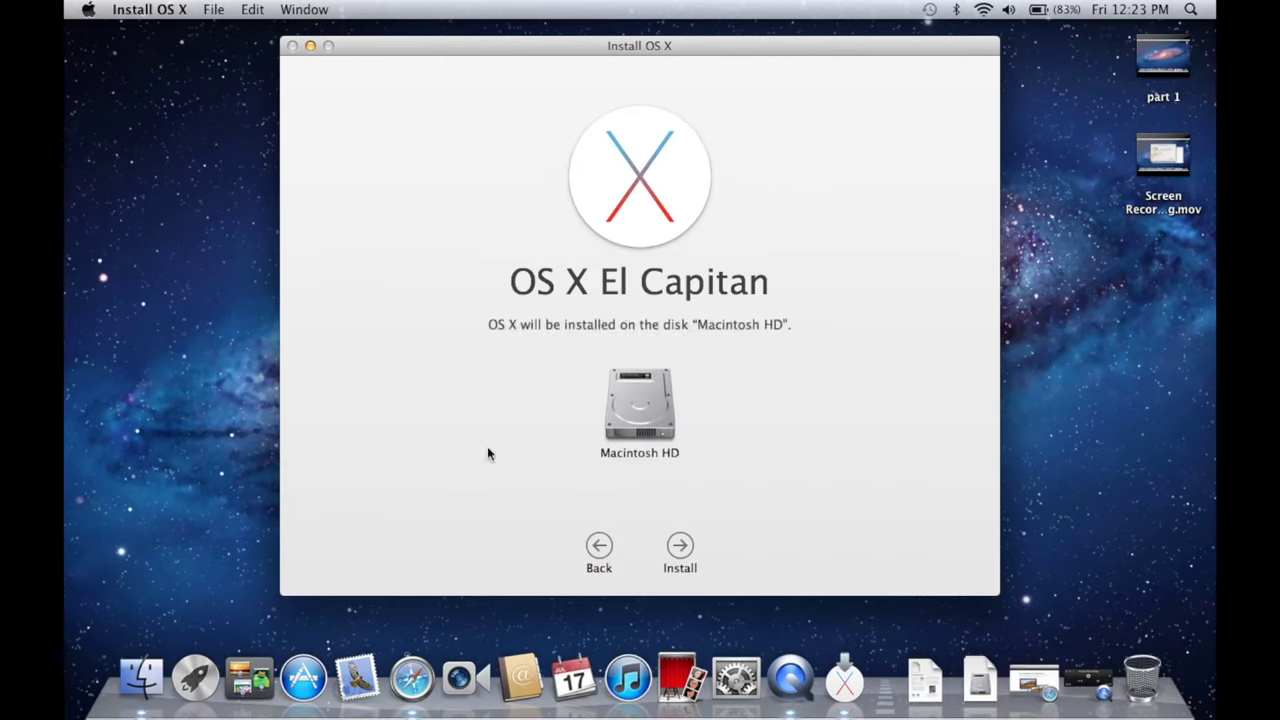
{"action": "left_click", "coordinate": [683, 553]}
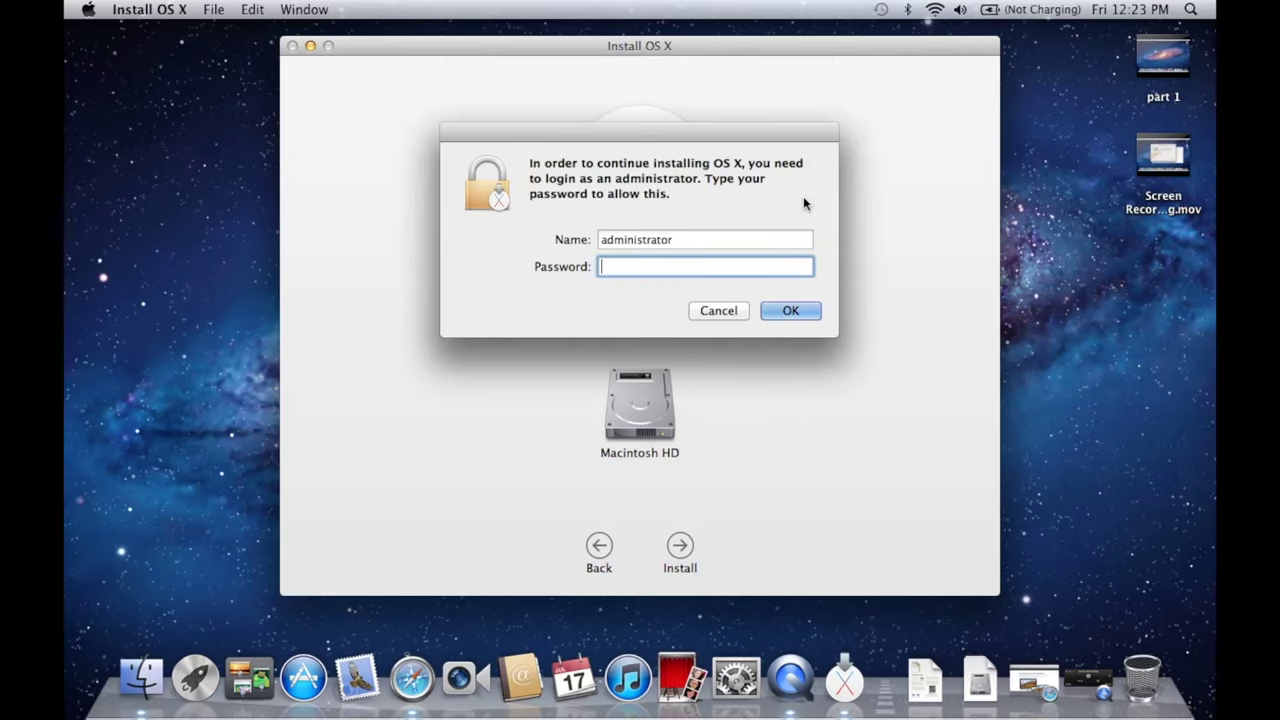
{"action": "type", "text": "•••••"}
{"action": "key", "text": "Return"}
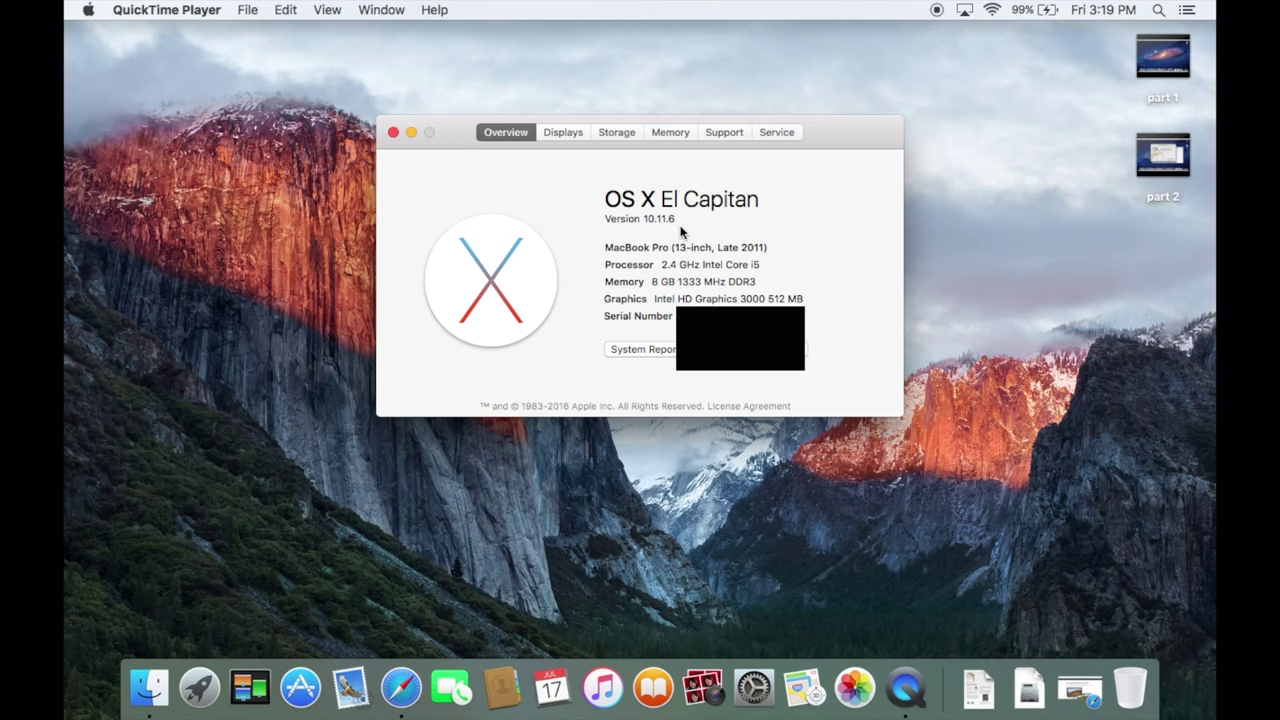
Close the About This Mac window showing OS X El Capitan Version 10.11.6.
{"action": "left_click", "coordinate": [393, 134]}
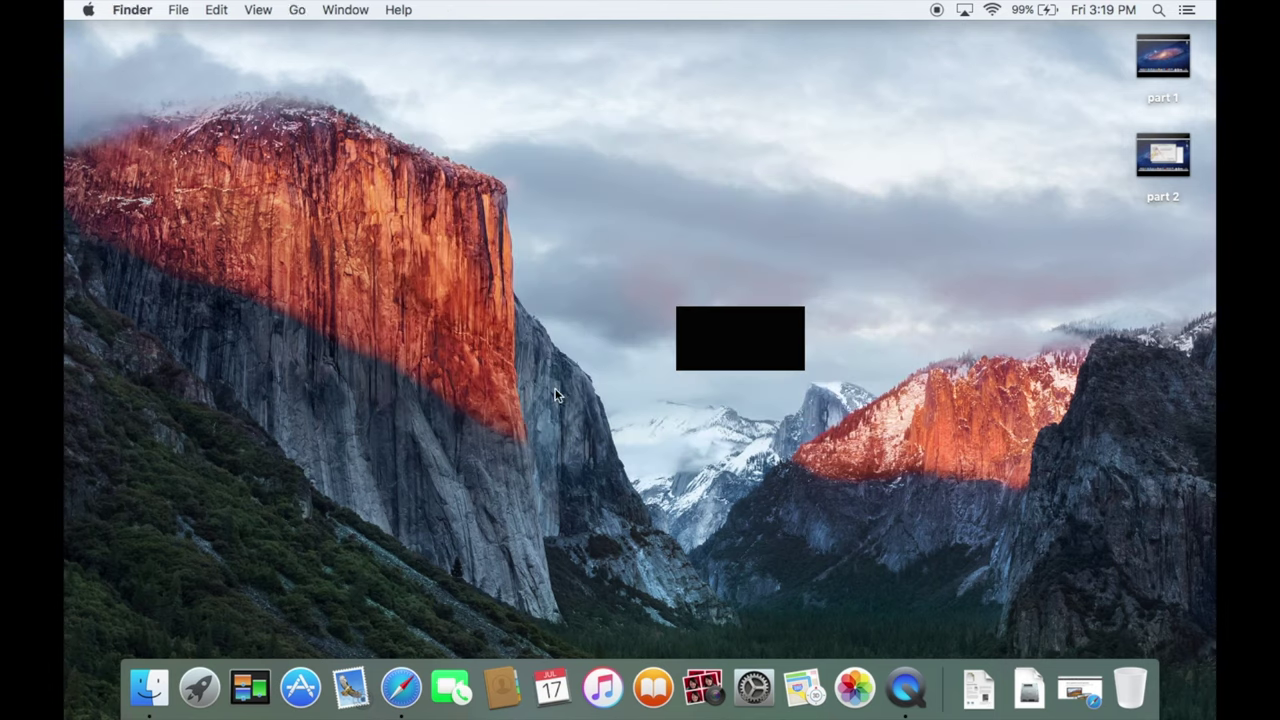
Restore the High Sierra upgrade guide in Safari and follow its Get macOS High Sierra link.
{"action": "left_click", "coordinate": [1082, 692]}
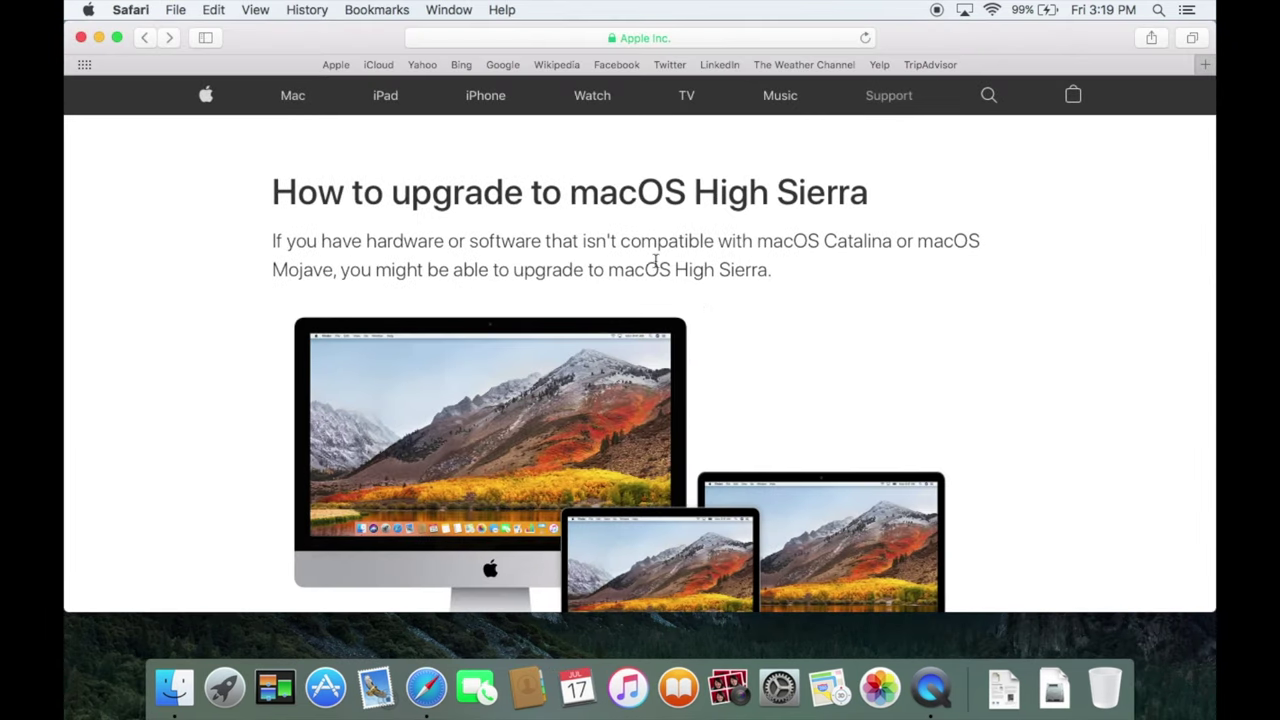
{"action": "scroll", "coordinate": [893, 403], "scroll_direction": "down", "scroll_amount": 5}
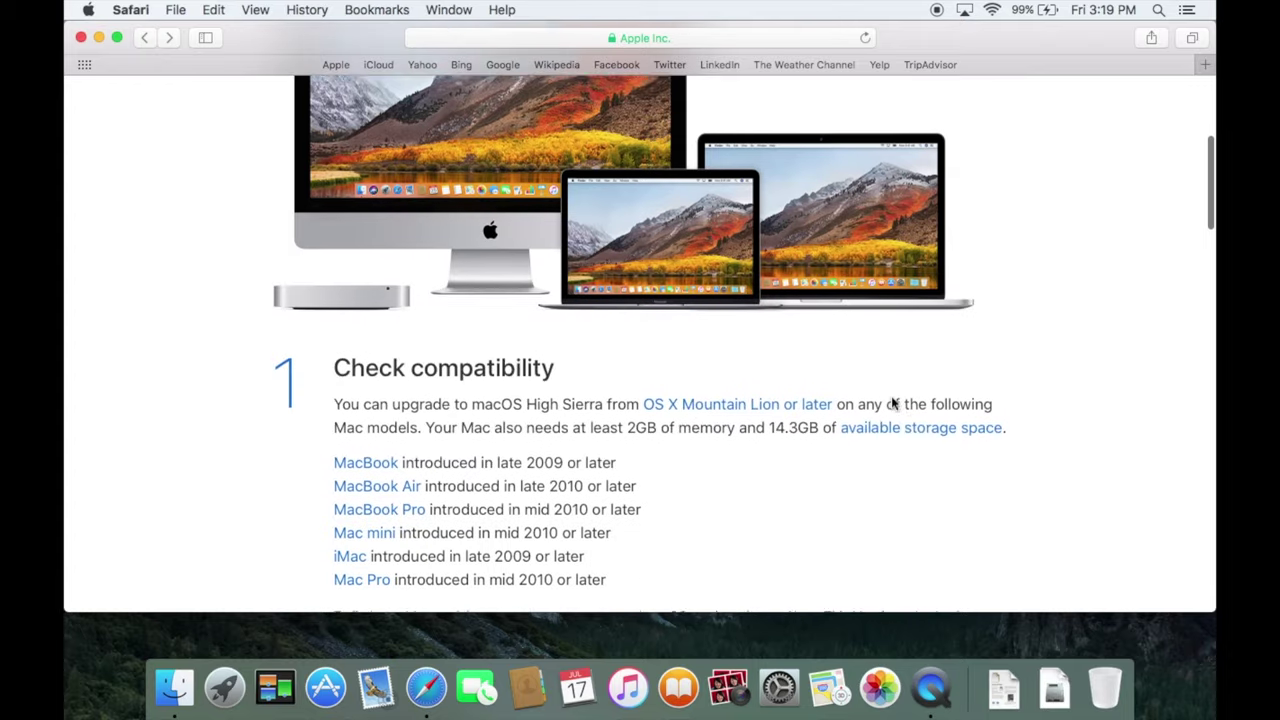
{"action": "scroll", "coordinate": [893, 403], "scroll_direction": "down", "scroll_amount": 12}
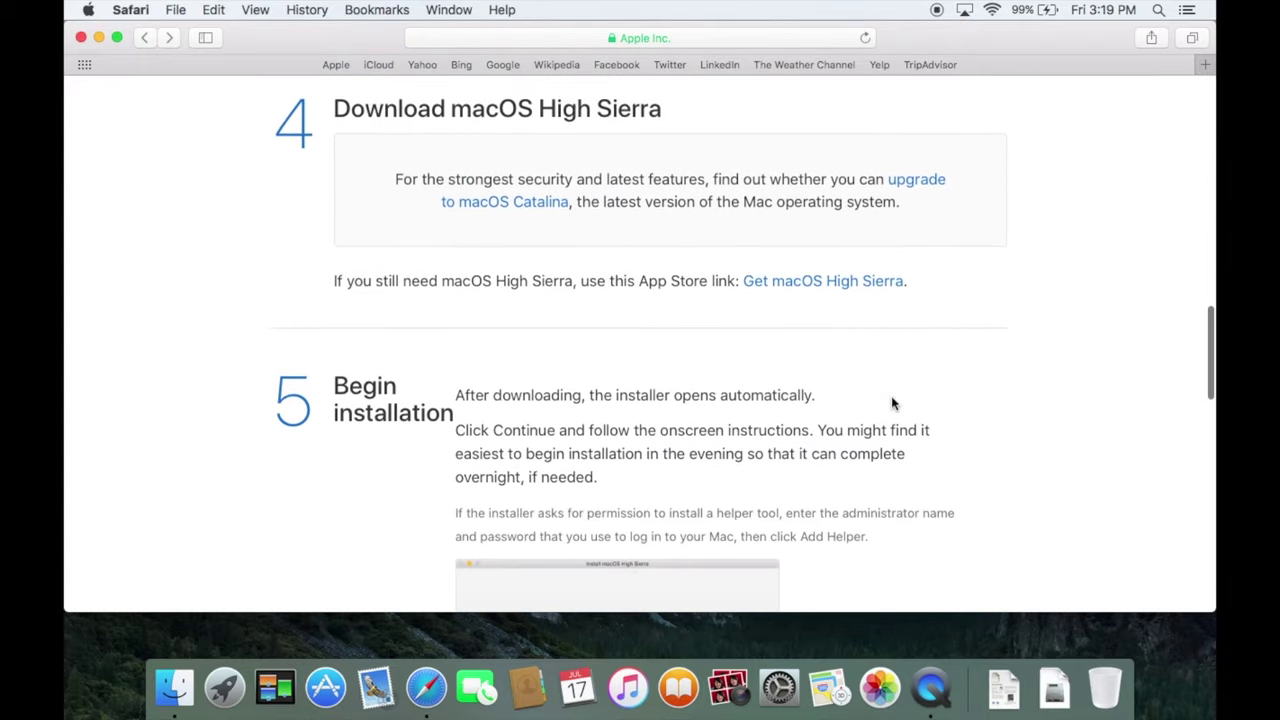
{"action": "scroll", "coordinate": [890, 390], "scroll_direction": "up", "scroll_amount": 1}
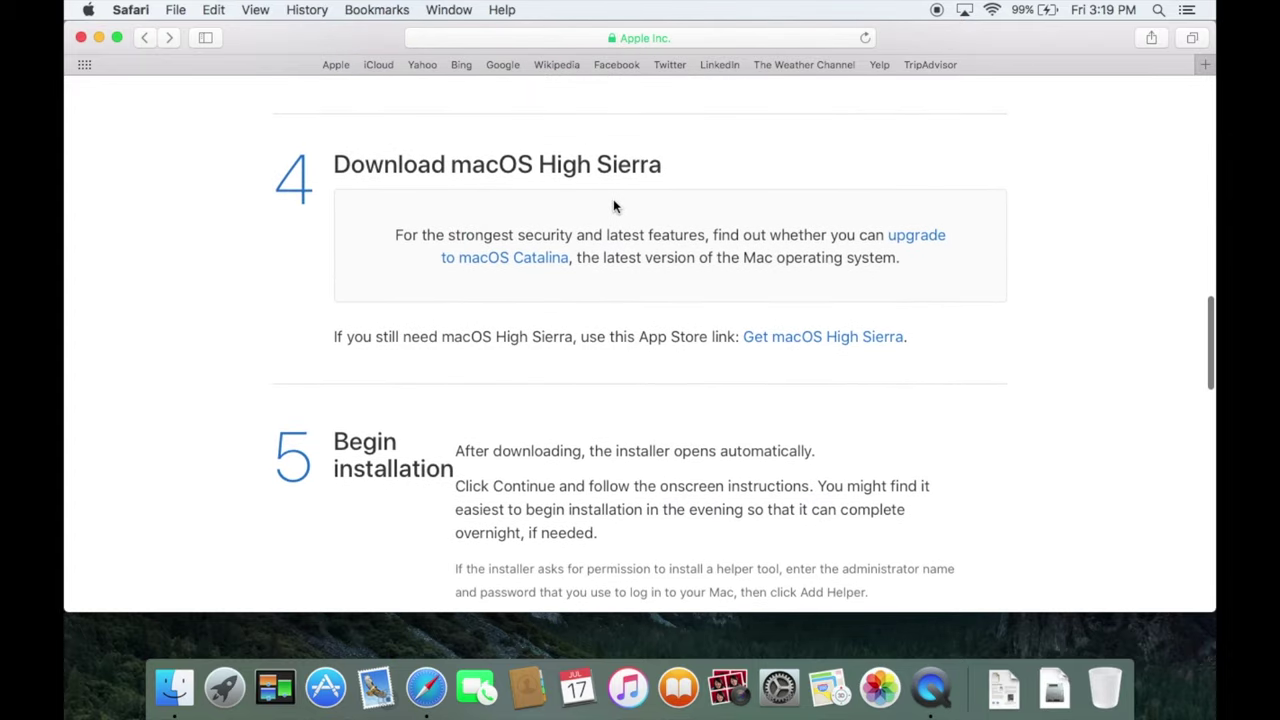
{"action": "left_click", "coordinate": [815, 342]}
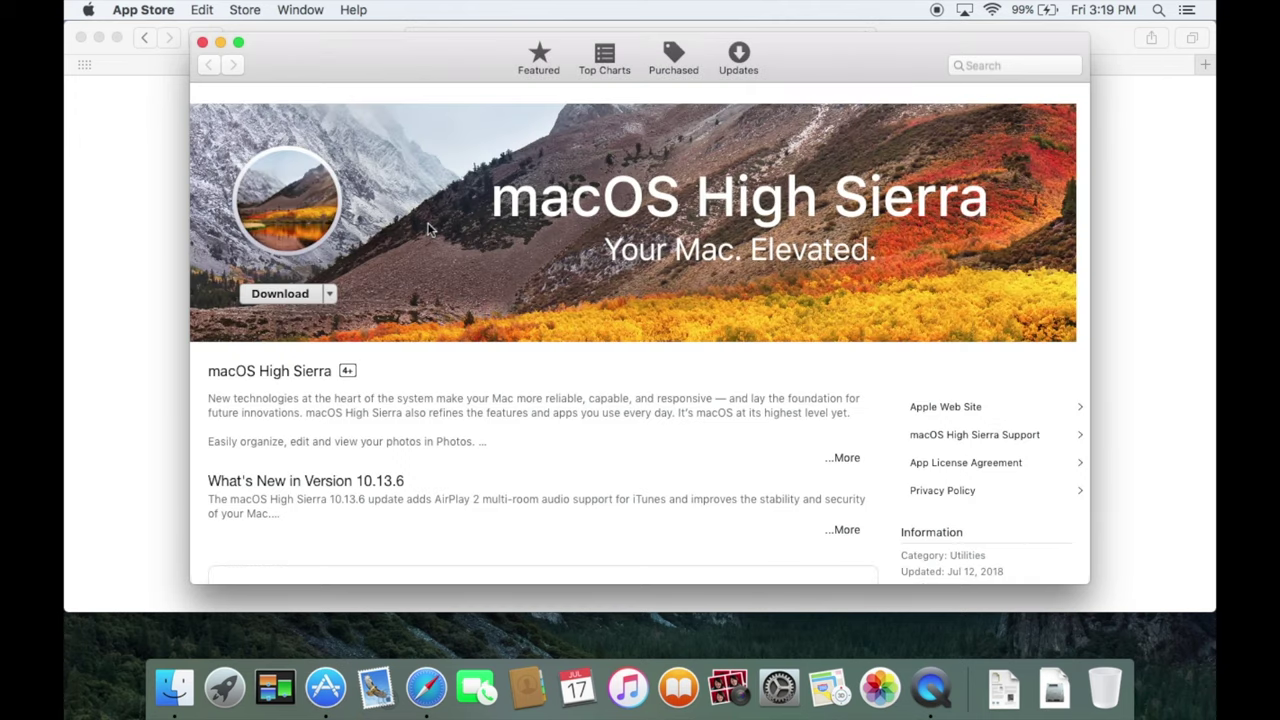
Download macOS High Sierra, then quit App Store so the installer stays in front.
{"action": "left_click", "coordinate": [281, 298]}
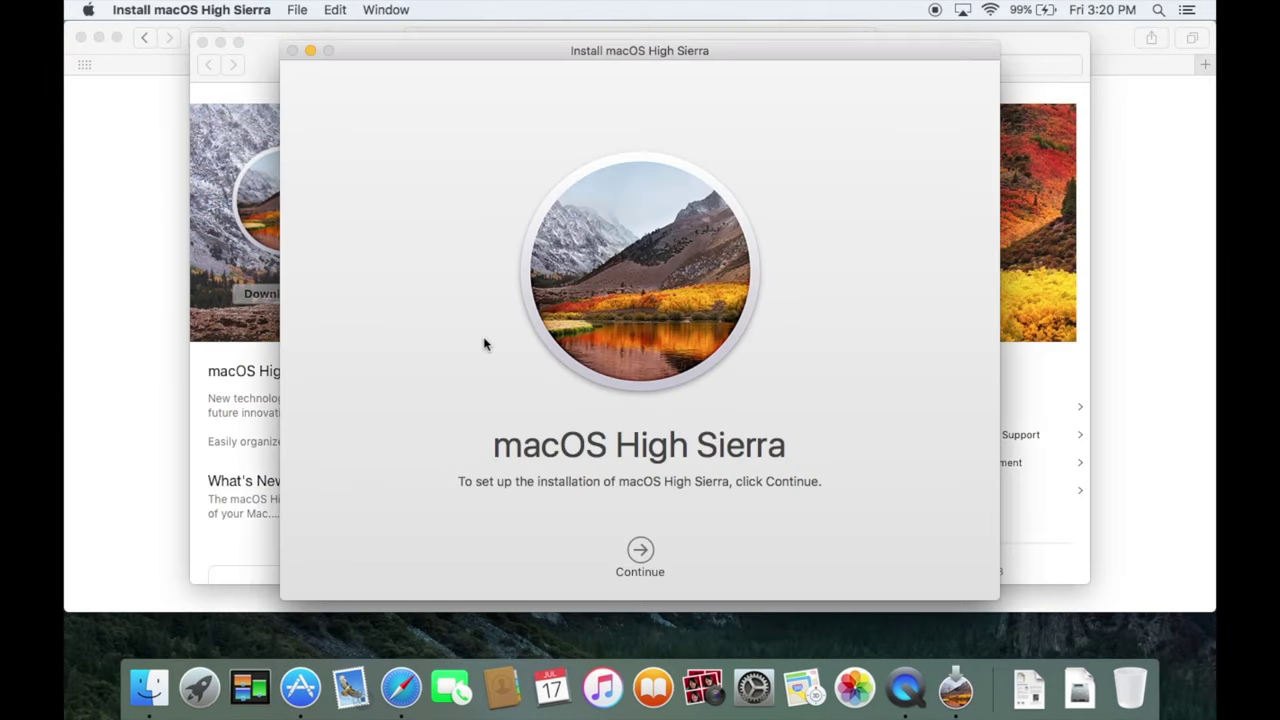
{"action": "key", "text": "F4"}
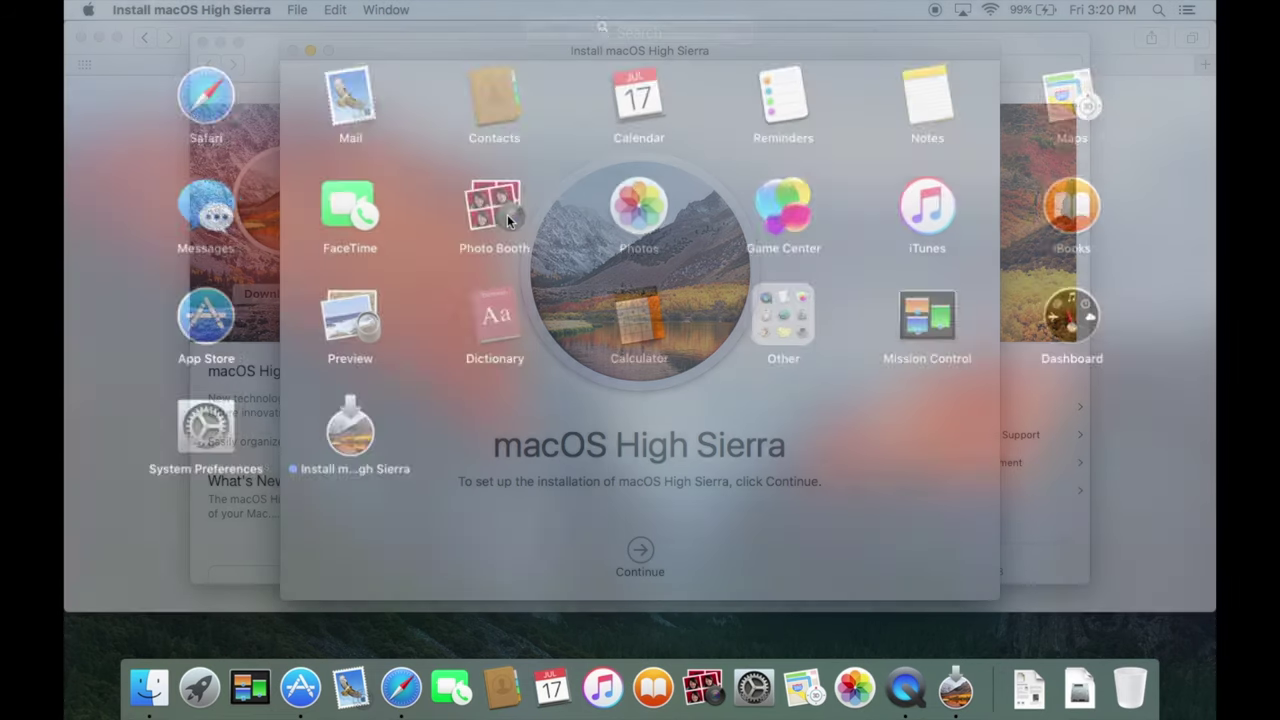
{"action": "left_click", "coordinate": [569, 440]}
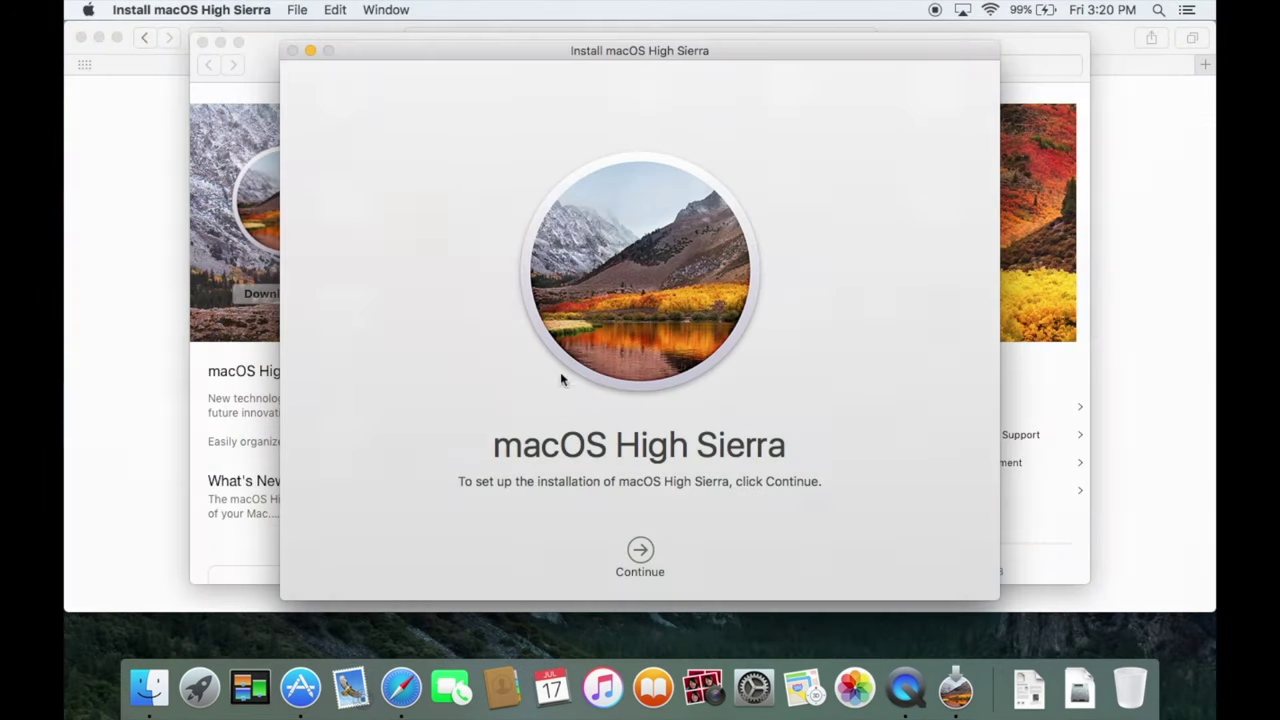
{"action": "key", "text": "super+q"}
{"action": "left_click", "coordinate": [140, 9]}
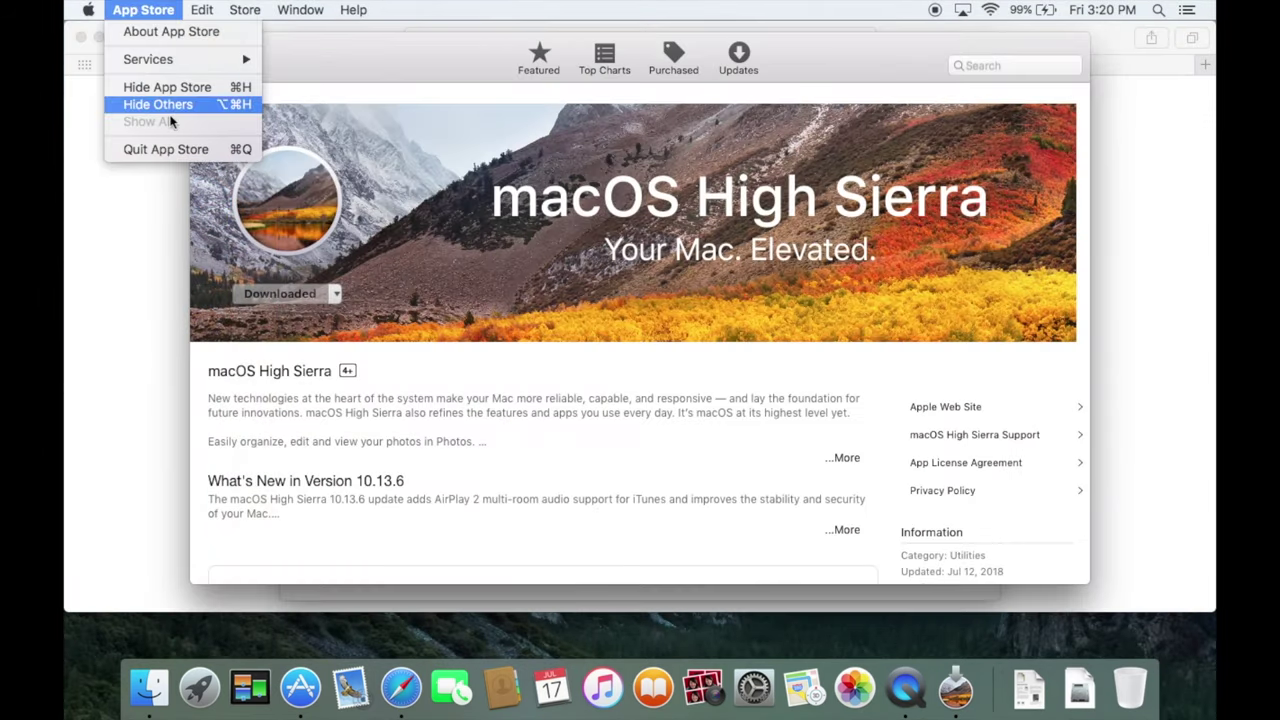
{"action": "left_click", "coordinate": [175, 147]}
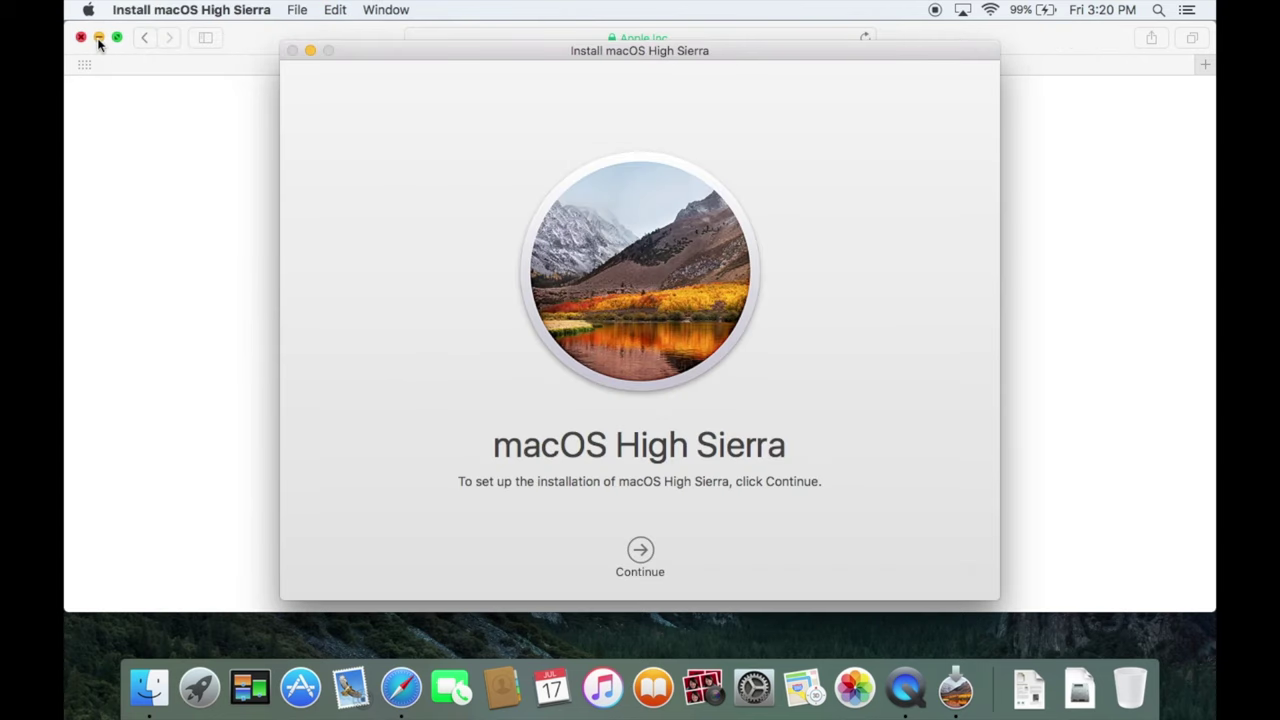
Close the Safari window and accept the macOS High Sierra licence agreement.
{"action": "left_click", "coordinate": [81, 38]}
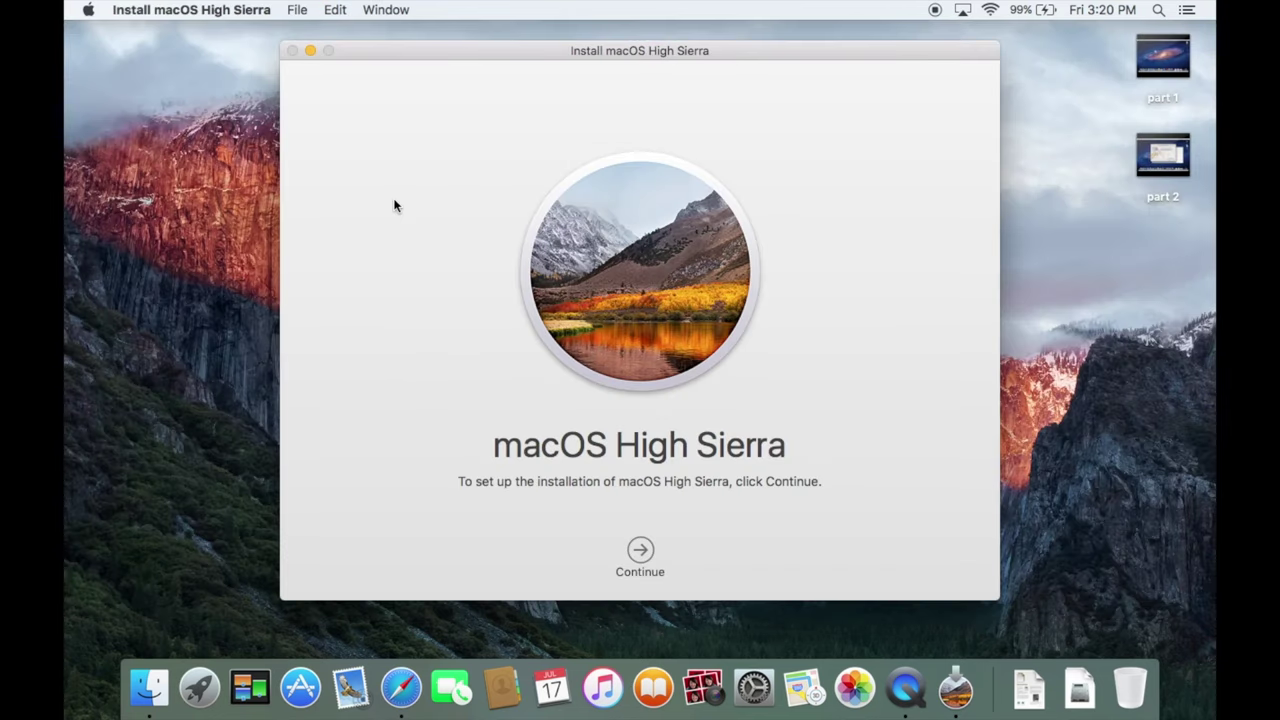
{"action": "left_click", "coordinate": [645, 556]}
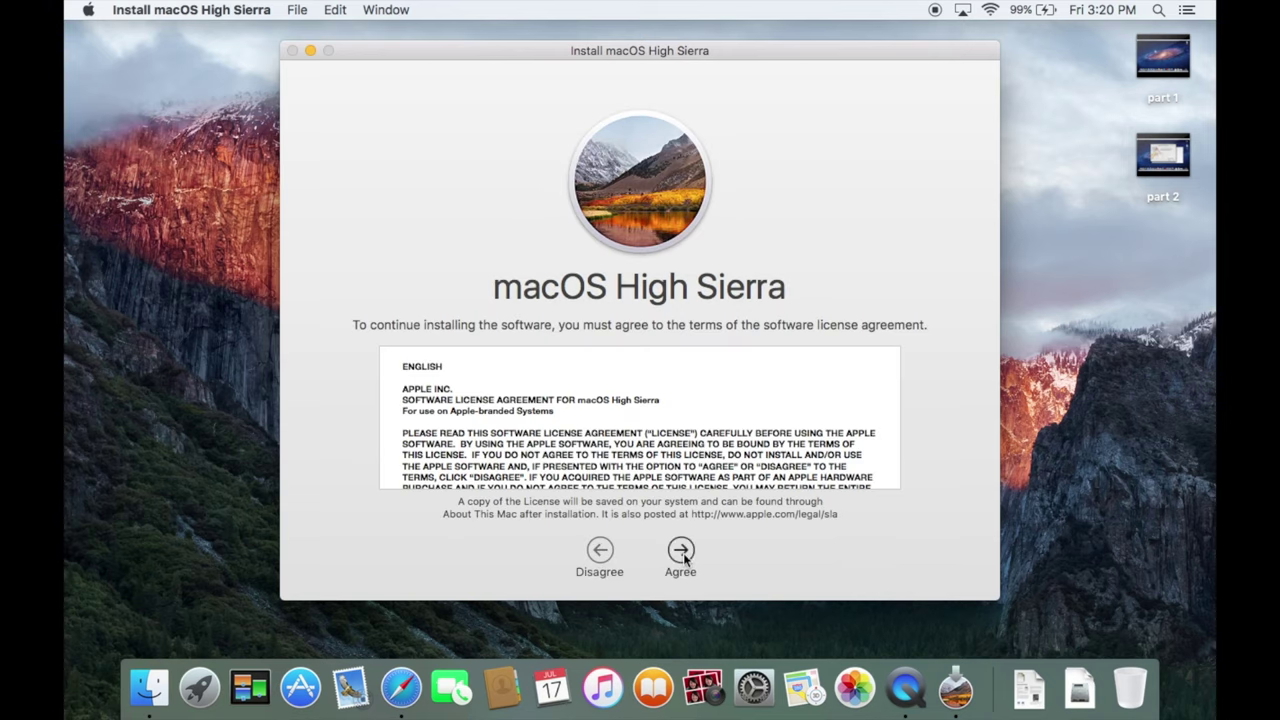
{"action": "left_click", "coordinate": [680, 552]}
{"action": "left_click", "coordinate": [773, 152]}
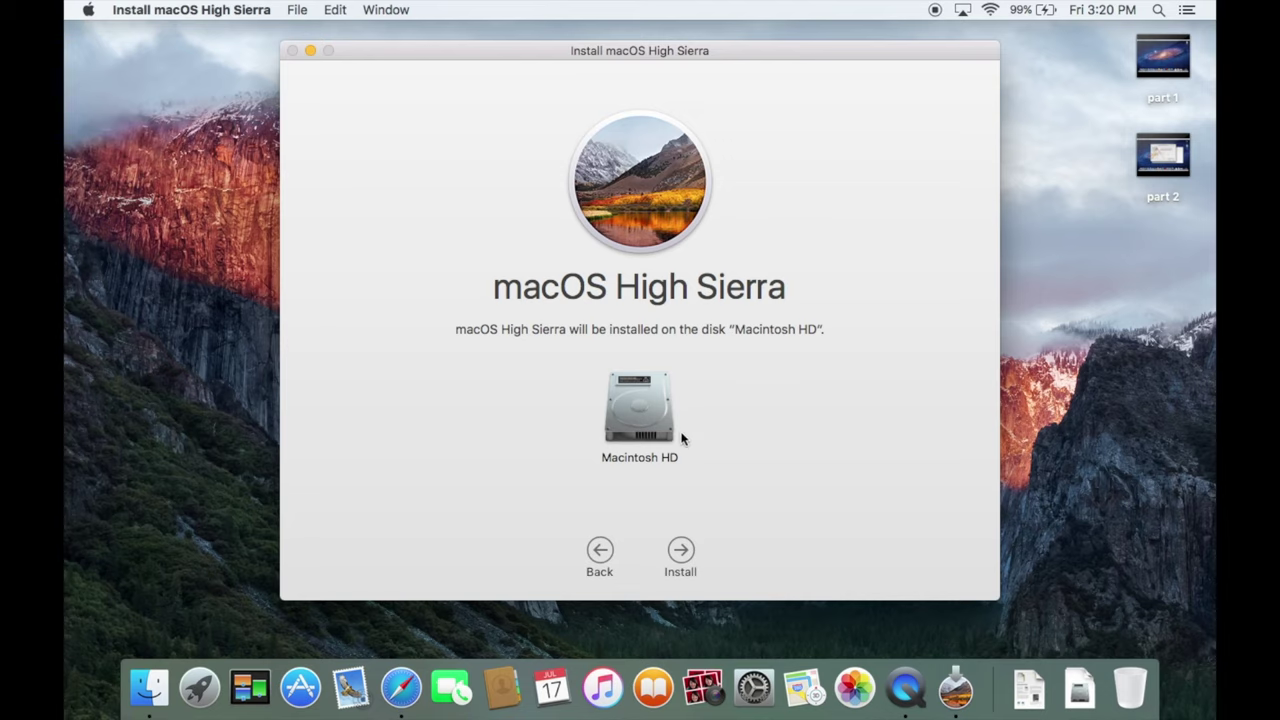
Start installing on Macintosh HD, authorizing the helper with the administrator password.
{"action": "left_click", "coordinate": [682, 556]}
{"action": "type", "text": "****"}
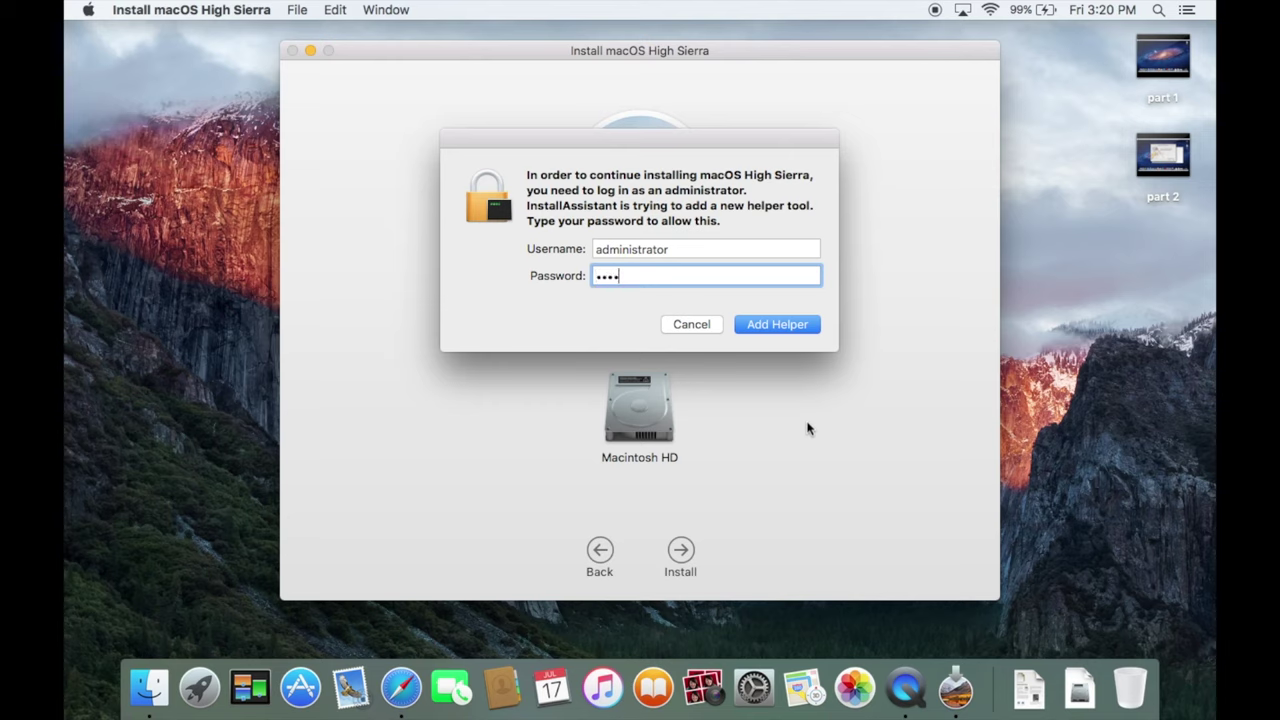
{"action": "key", "text": "Return"}
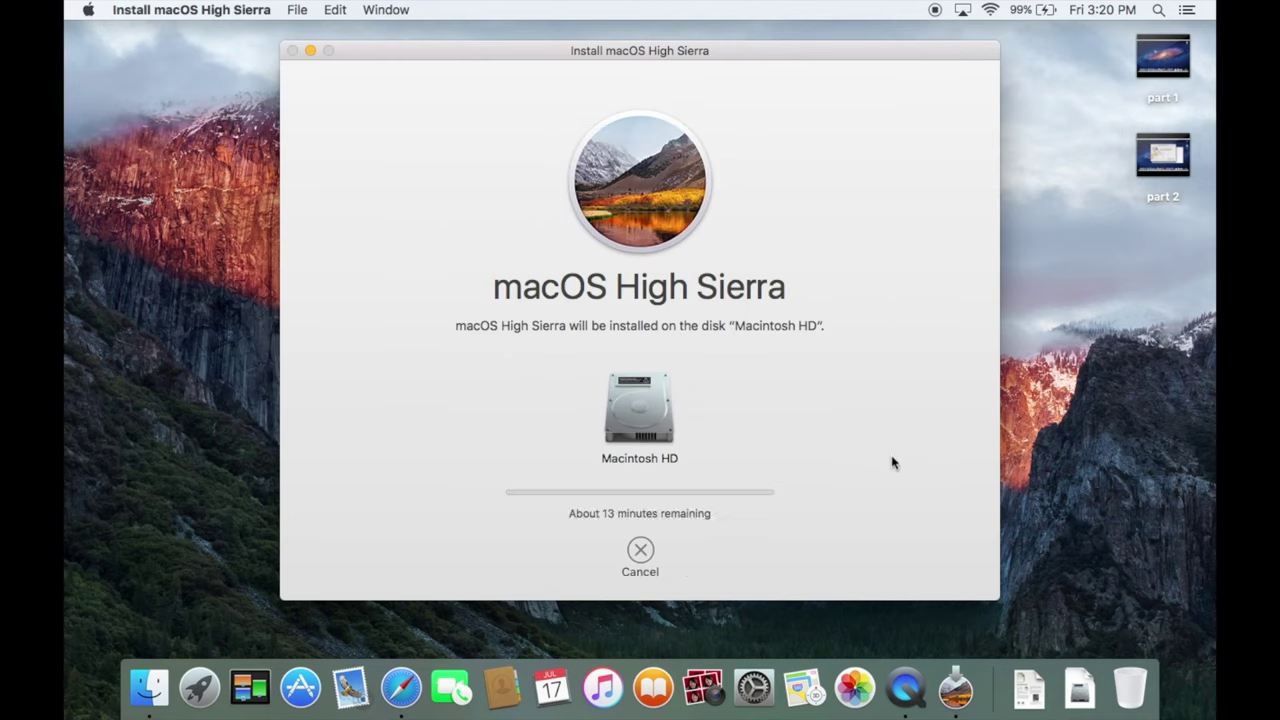